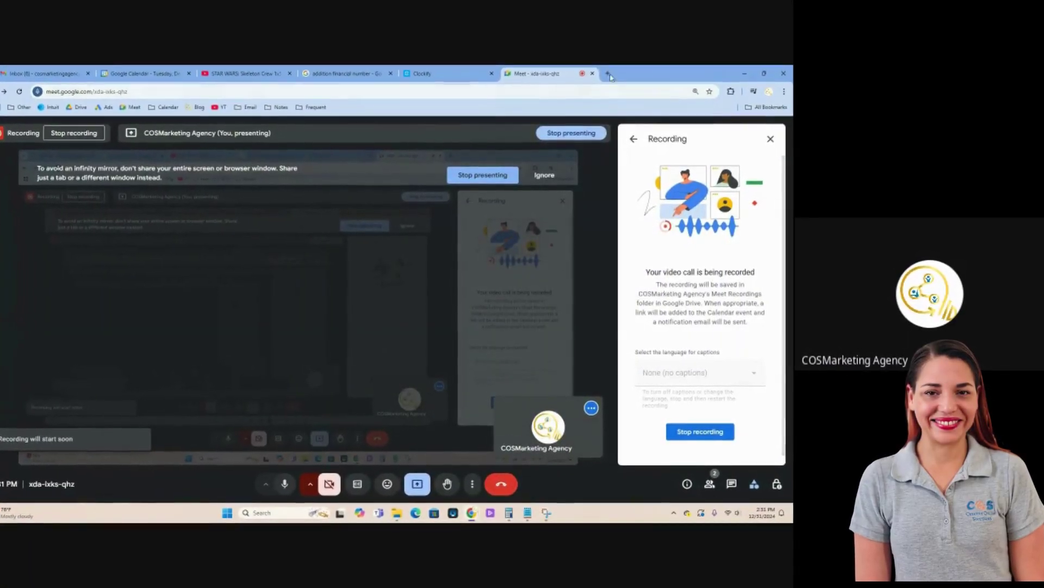
- Open the Google Business Profile Manager from the Frequent bookmarks in a new tab and move the floating meeting window off the business list's profile links
{"action": "left_click", "coordinate": [607, 75]}
{"action": "left_click", "coordinate": [301, 105]}
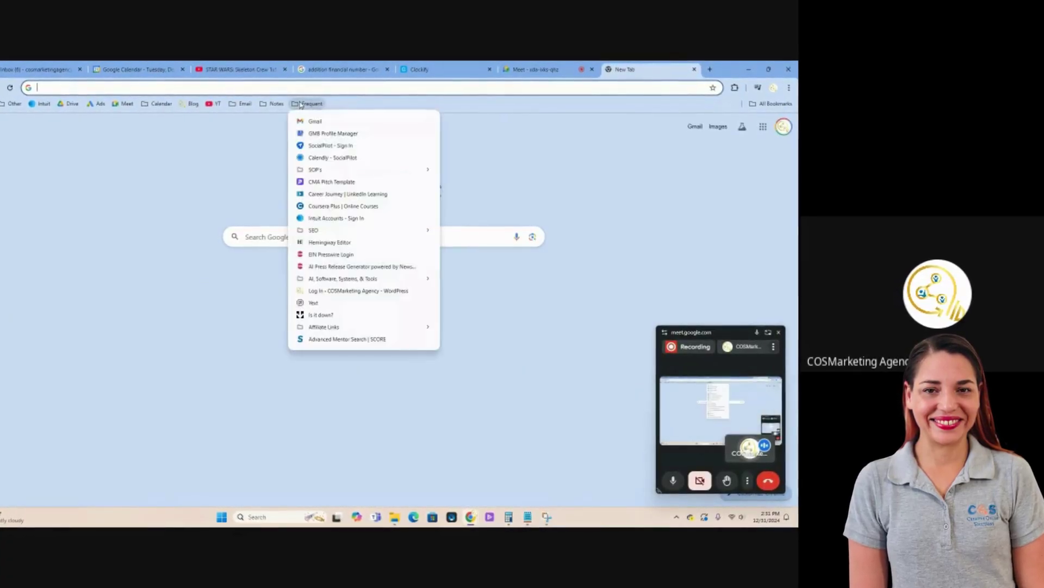
{"action": "left_click", "coordinate": [336, 137]}
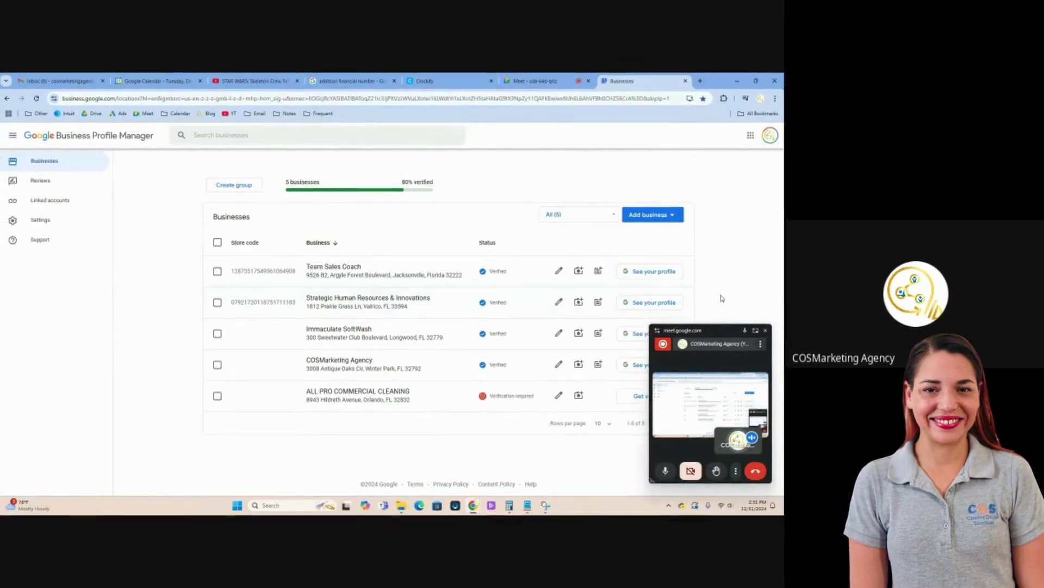
{"action": "left_click_drag", "start_coordinate": [709, 331], "coordinate": [71, 330]}
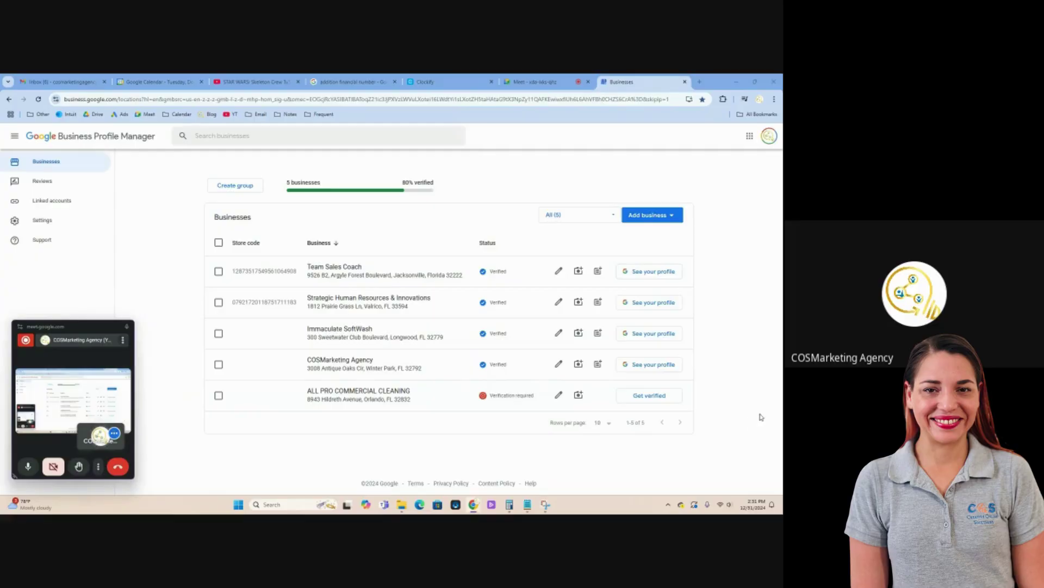
- Open the COSMarketing Agency profile on Google and move the floating meeting window clear of the management options
{"action": "left_click", "coordinate": [655, 370]}
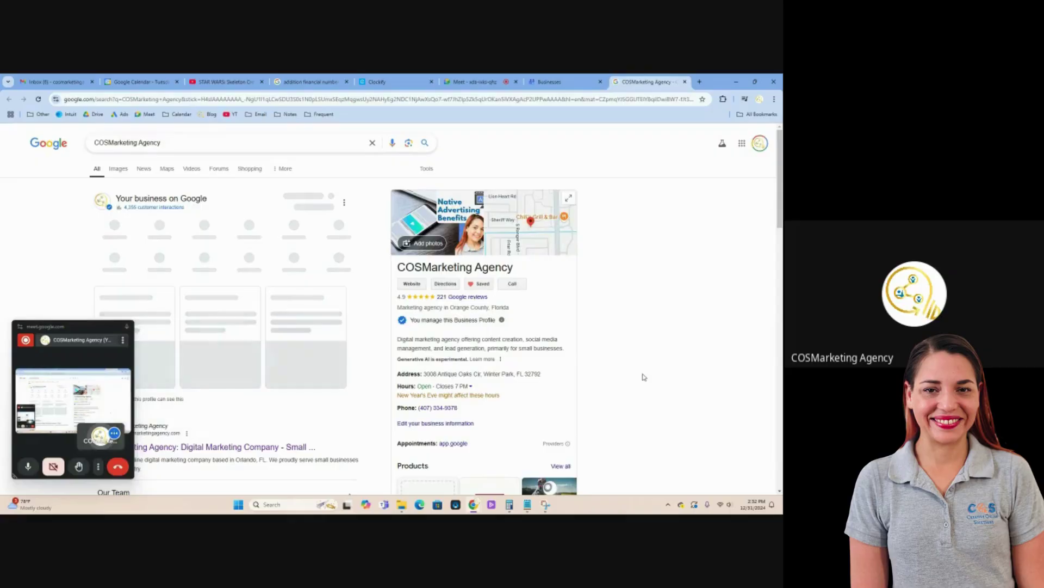
{"action": "left_click_drag", "start_coordinate": [79, 330], "coordinate": [718, 336]}
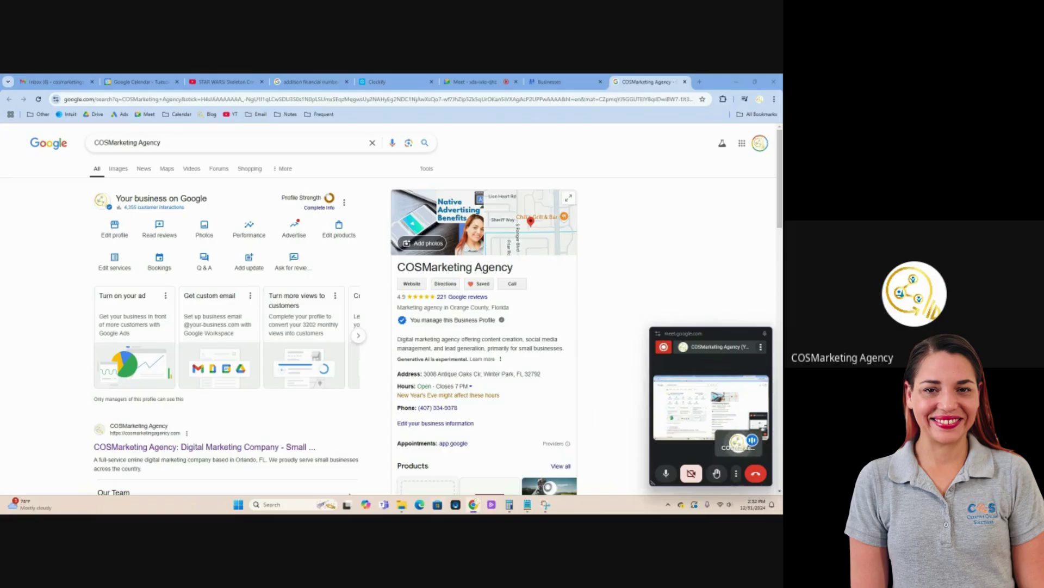
{"action": "mouse_move", "coordinate": [404, 505]}
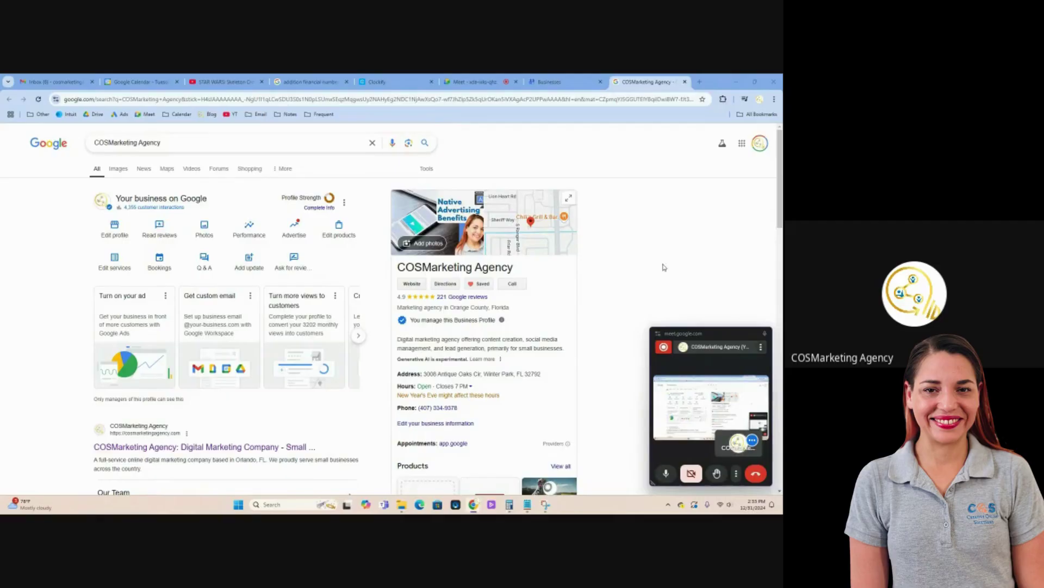
{"action": "scroll", "coordinate": [662, 268], "scroll_direction": "down", "scroll_amount": 2}
{"action": "scroll", "coordinate": [662, 269], "scroll_direction": "up", "scroll_amount": 2}
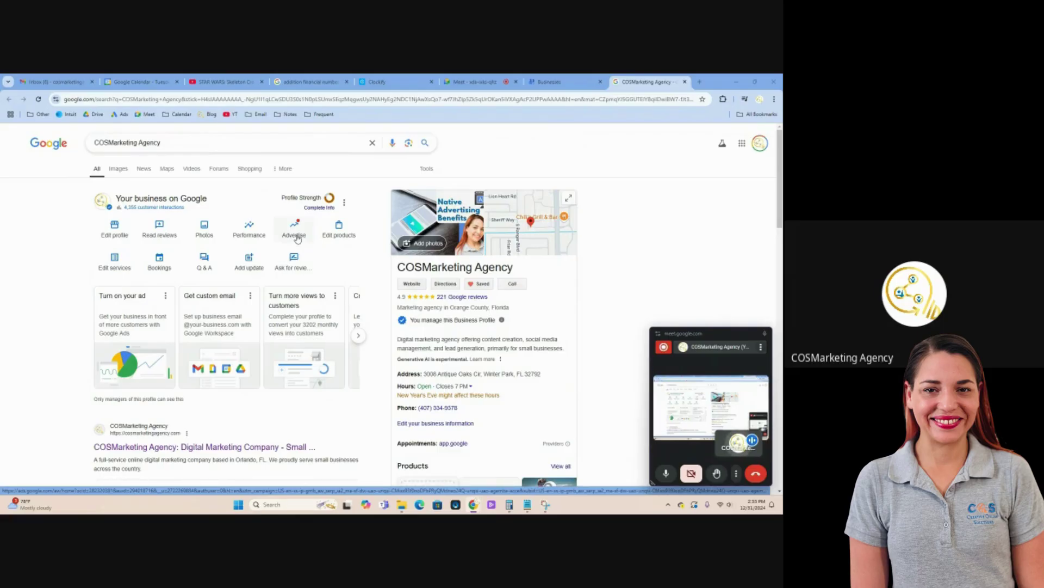
- Review who can manage the profile under People and access in the Business Profile settings, and close the settings
{"action": "left_click", "coordinate": [344, 203]}
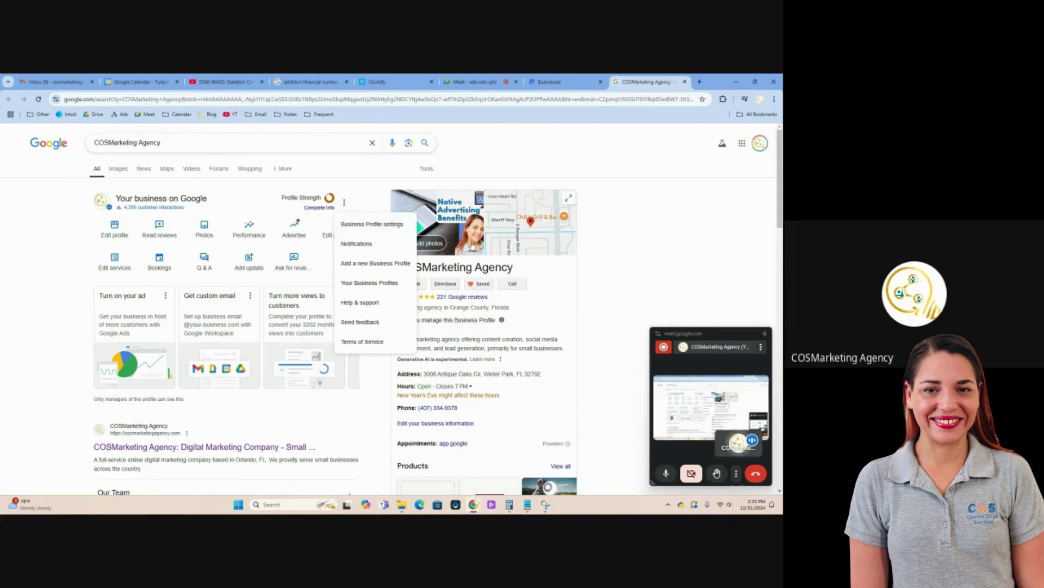
{"action": "left_click", "coordinate": [387, 225]}
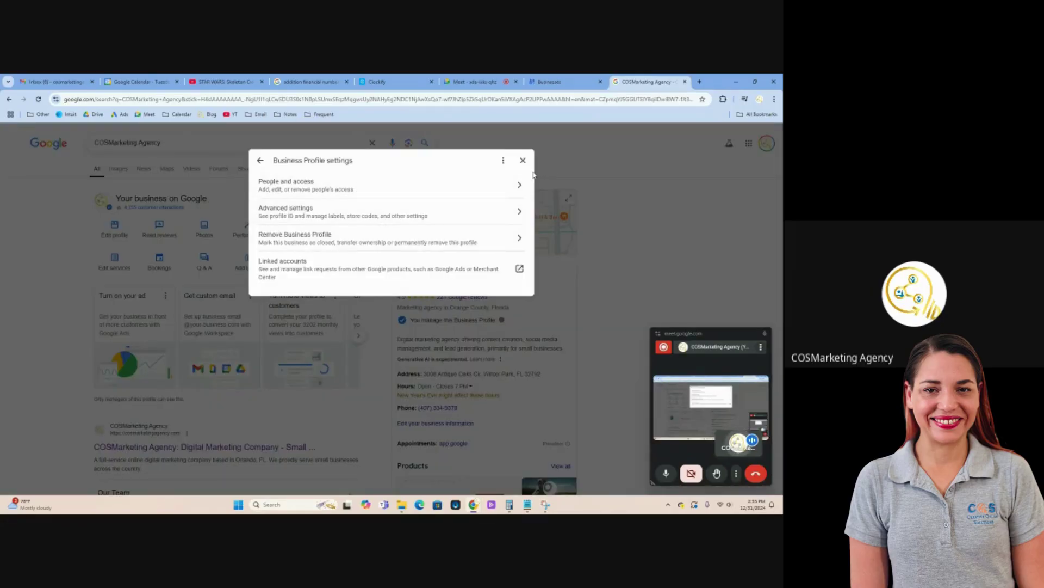
{"action": "left_click", "coordinate": [532, 186]}
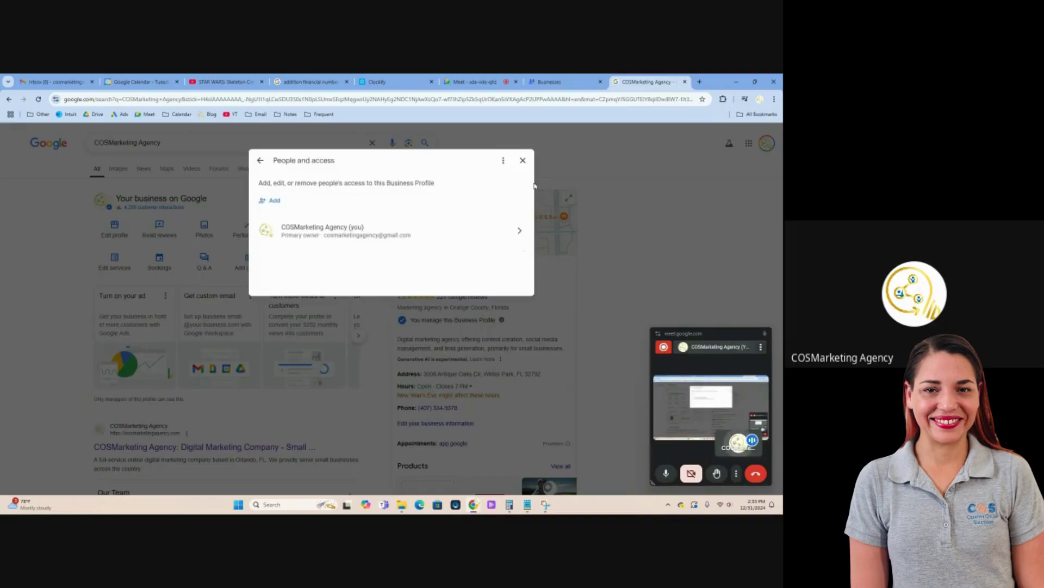
{"action": "left_click", "coordinate": [260, 161]}
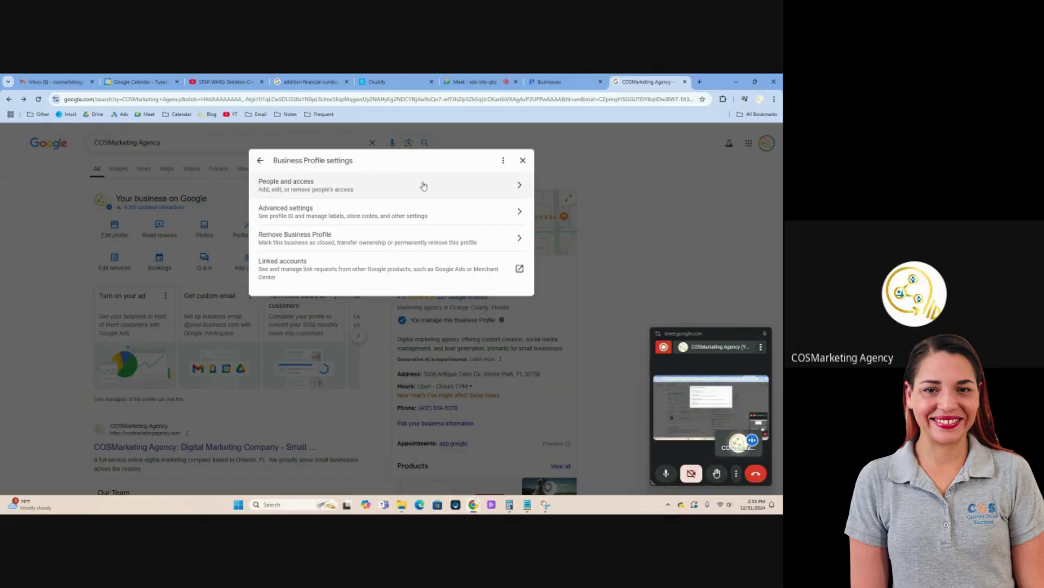
{"action": "left_click", "coordinate": [521, 188]}
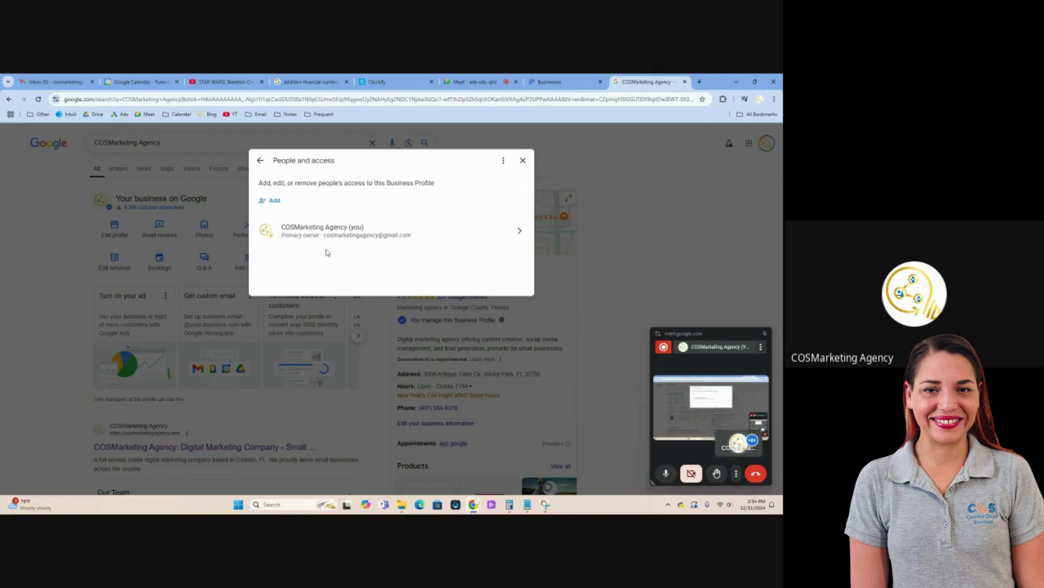
{"action": "left_click", "coordinate": [523, 162]}
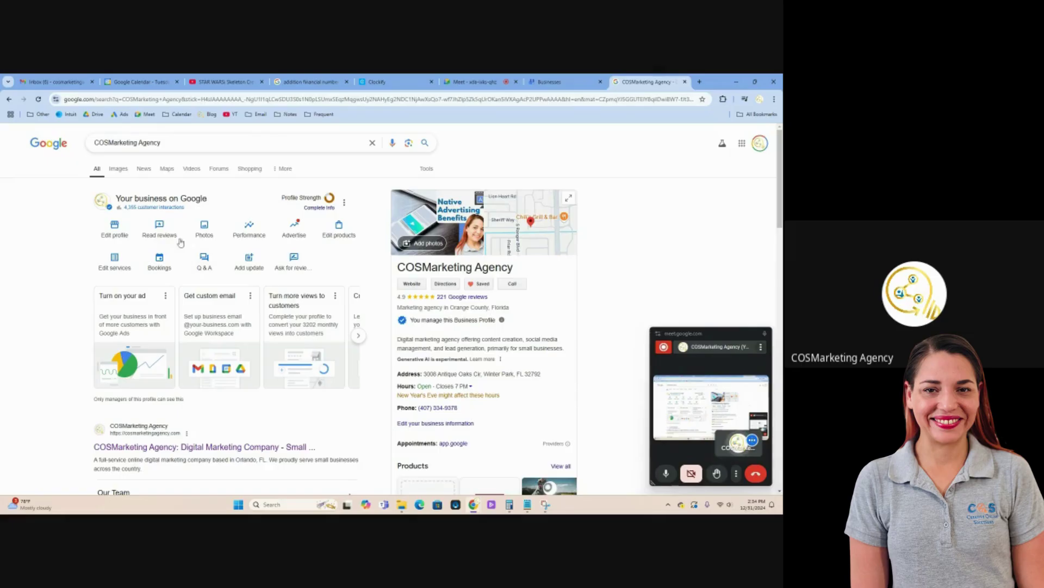
- View the Business information editor and the Business Profile settings one after the other, closing each, and bring up the profile's additional options
{"action": "left_click", "coordinate": [114, 227]}
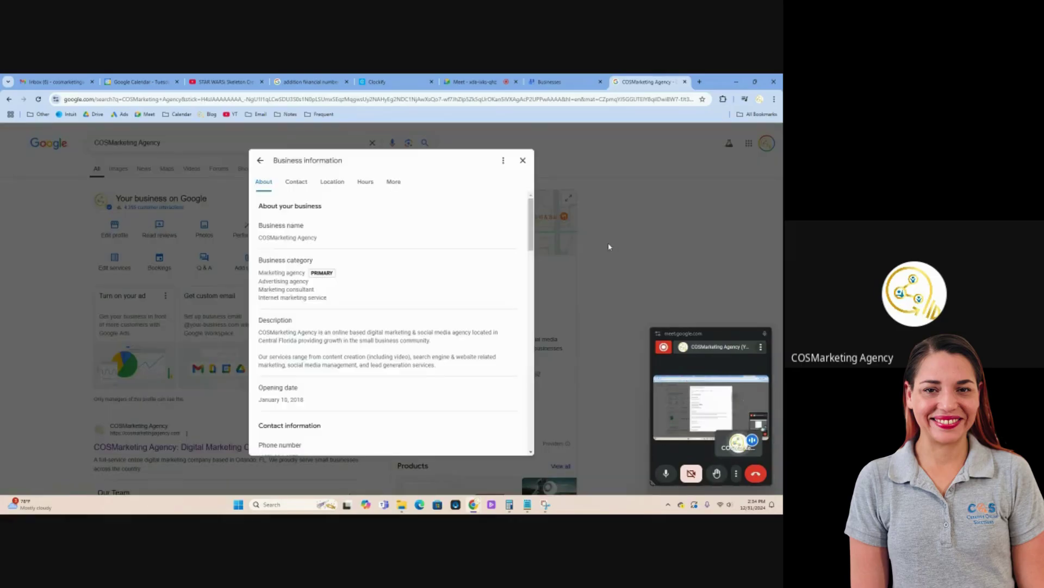
{"action": "left_click", "coordinate": [546, 171]}
{"action": "left_click", "coordinate": [356, 199]}
{"action": "left_click", "coordinate": [361, 225]}
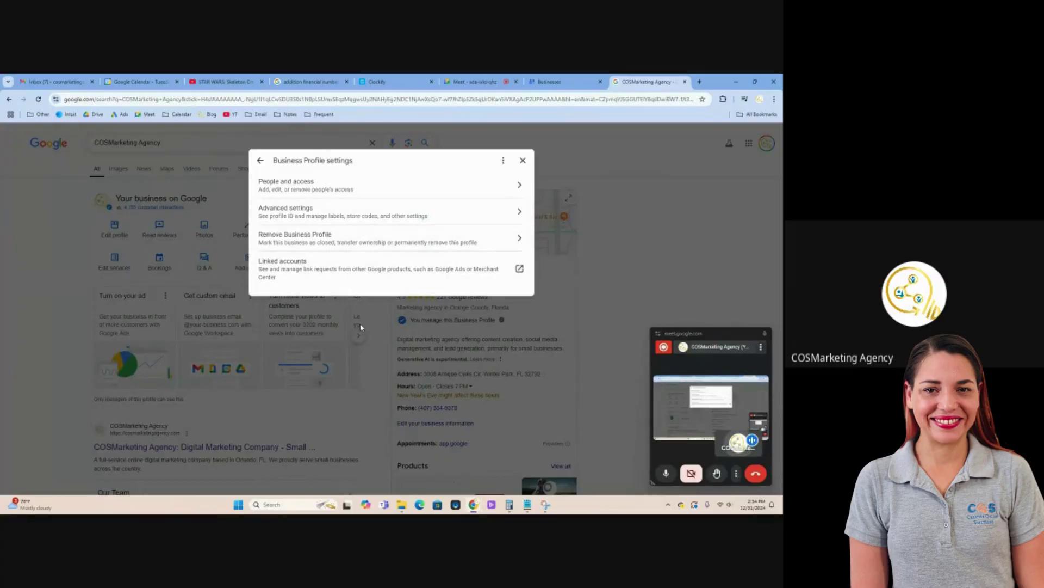
{"action": "left_click", "coordinate": [640, 229]}
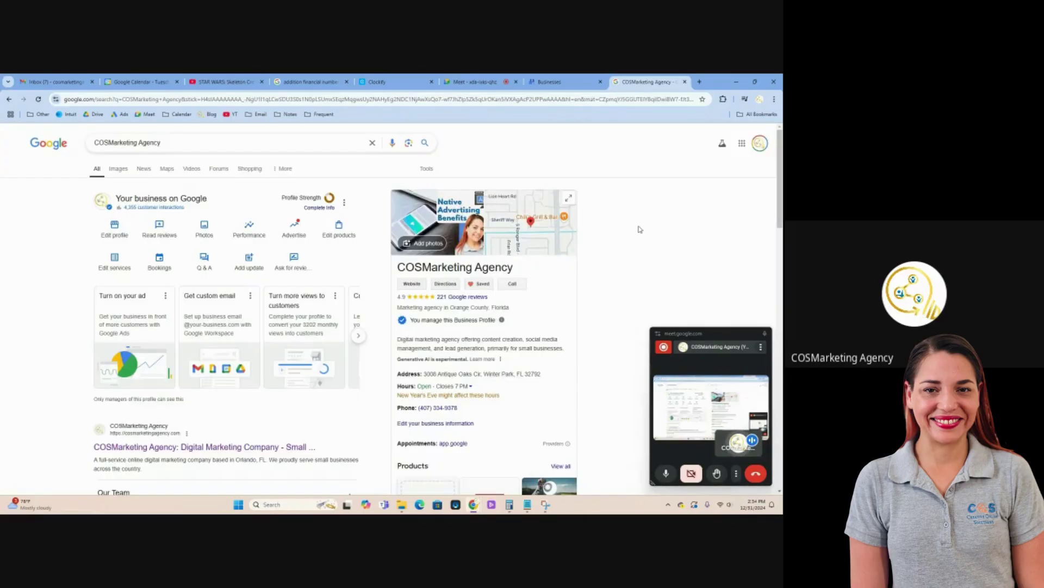
{"action": "left_click", "coordinate": [344, 202]}
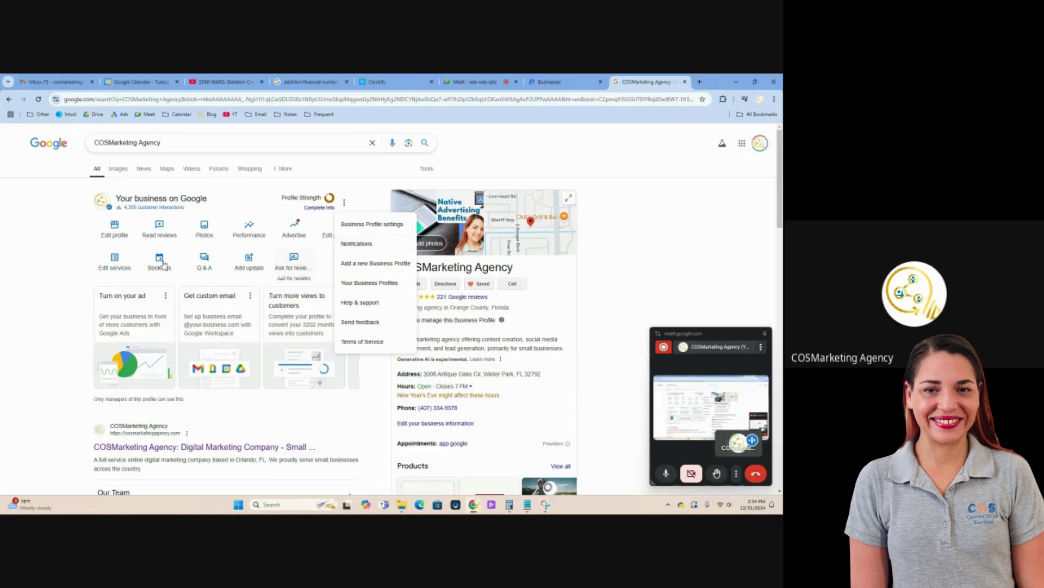
- Open the profile's Business information and review the name, category, description, phone, website, social profiles and short name
{"action": "left_click", "coordinate": [111, 237]}
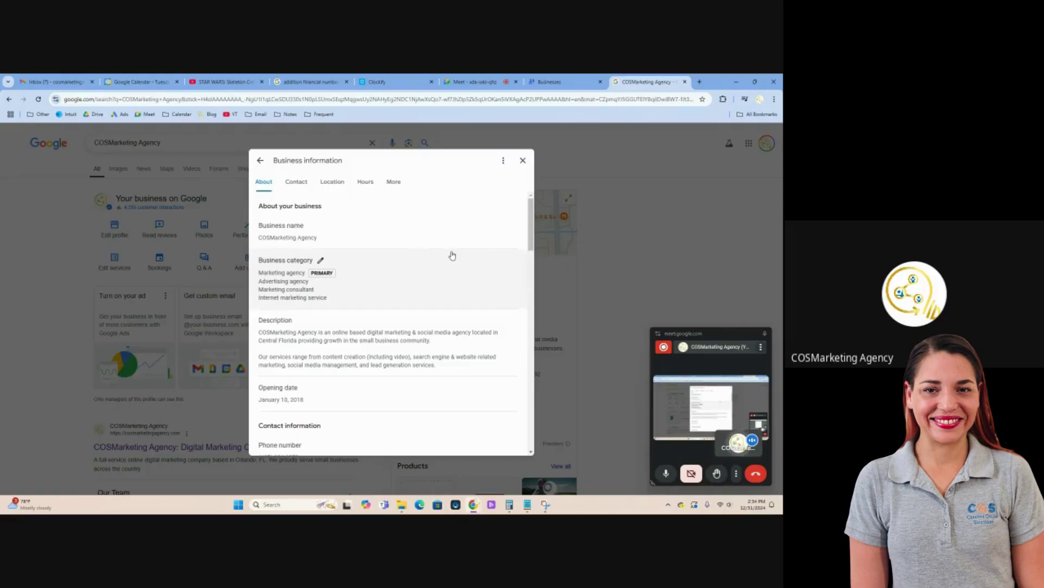
{"action": "scroll", "coordinate": [372, 353], "scroll_direction": "down", "scroll_amount": 2}
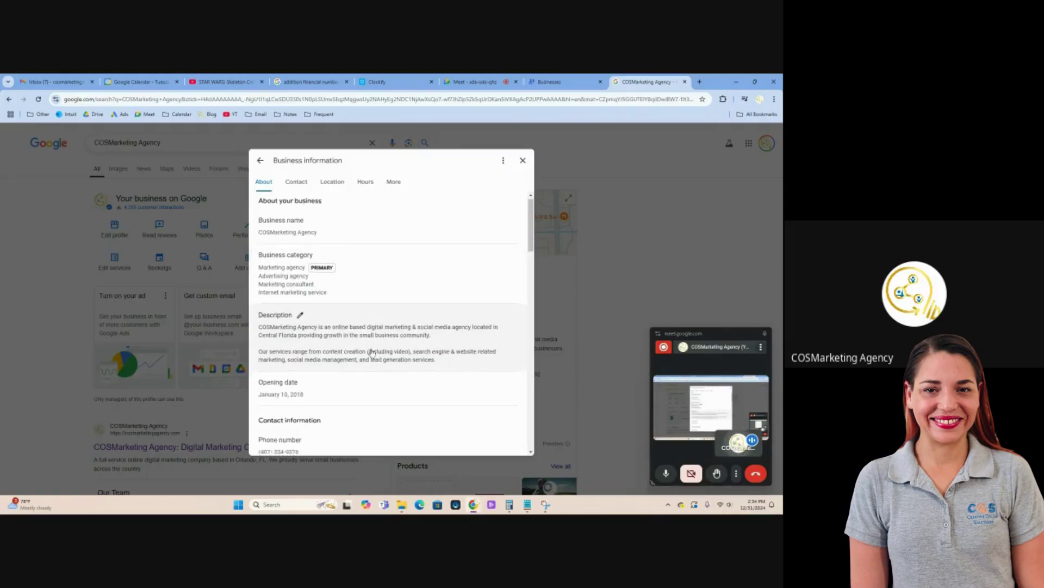
{"action": "scroll", "coordinate": [372, 354], "scroll_direction": "down", "scroll_amount": 4}
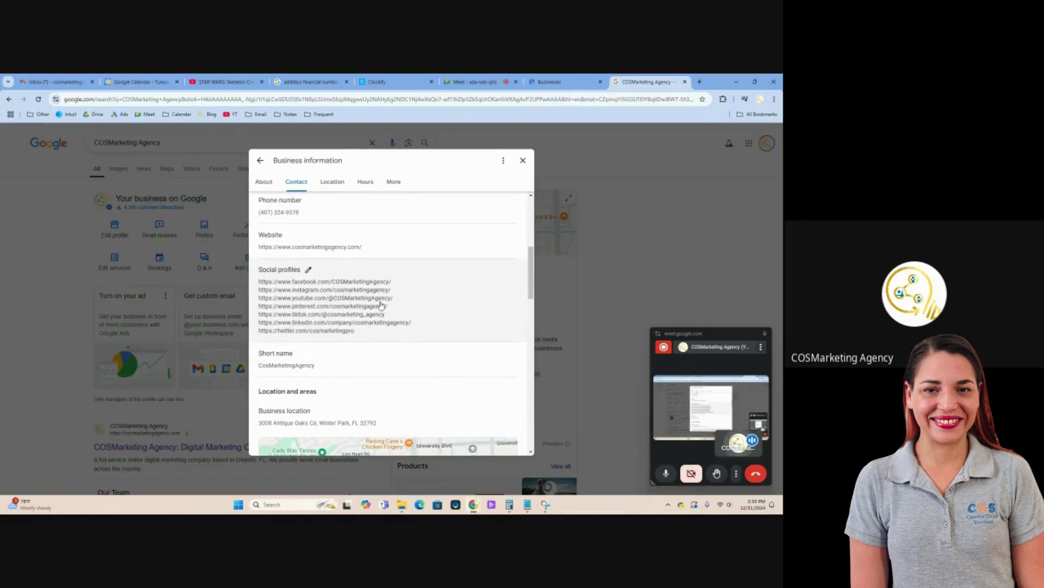
{"action": "scroll", "coordinate": [381, 304], "scroll_direction": "up", "scroll_amount": 1}
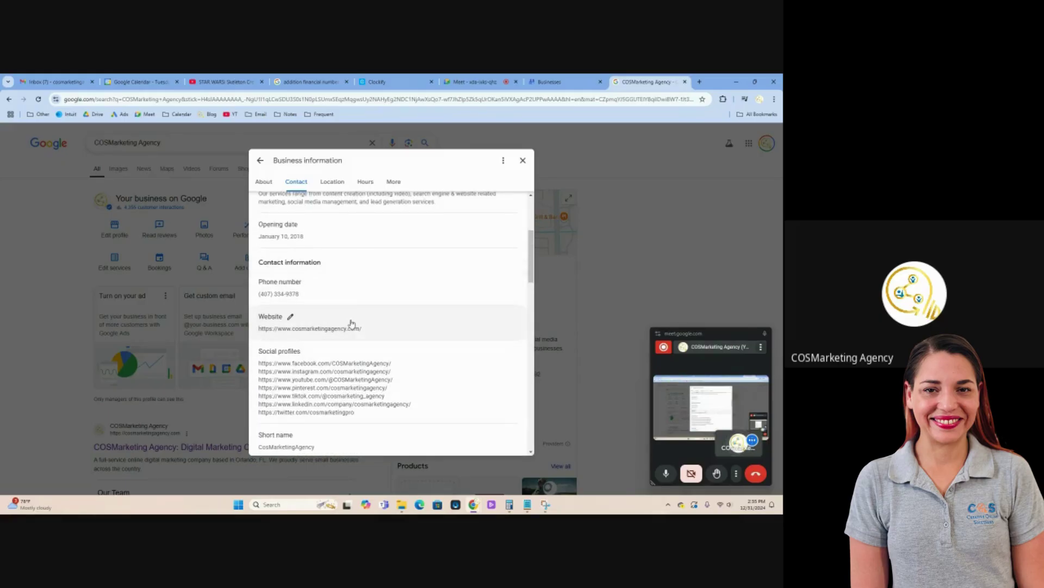
{"action": "scroll", "coordinate": [370, 327], "scroll_direction": "down", "scroll_amount": 2}
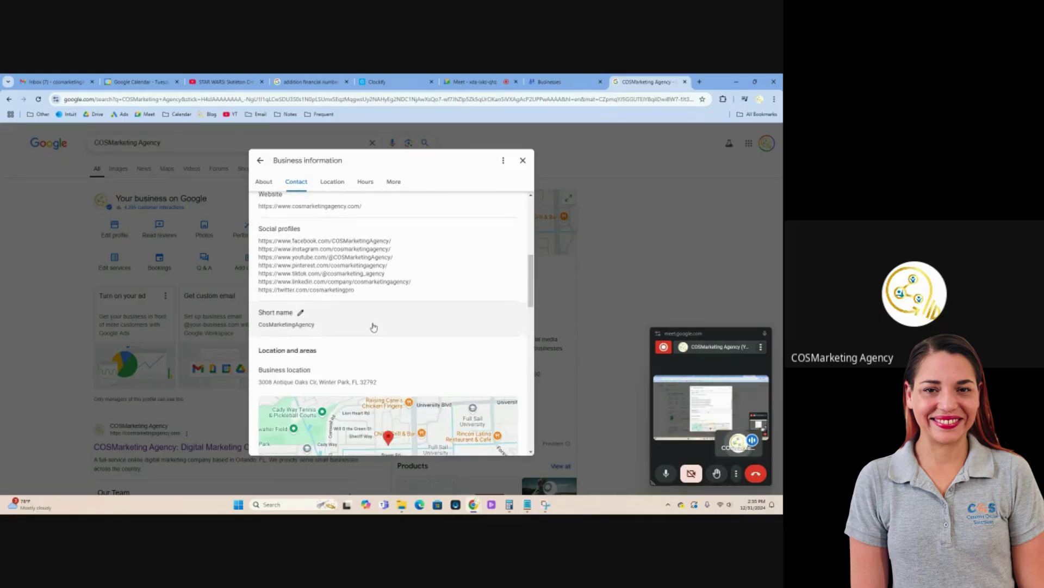
- Examine the business location and the service area cities listed in the Business information
{"action": "scroll", "coordinate": [370, 332], "scroll_direction": "down", "scroll_amount": 6}
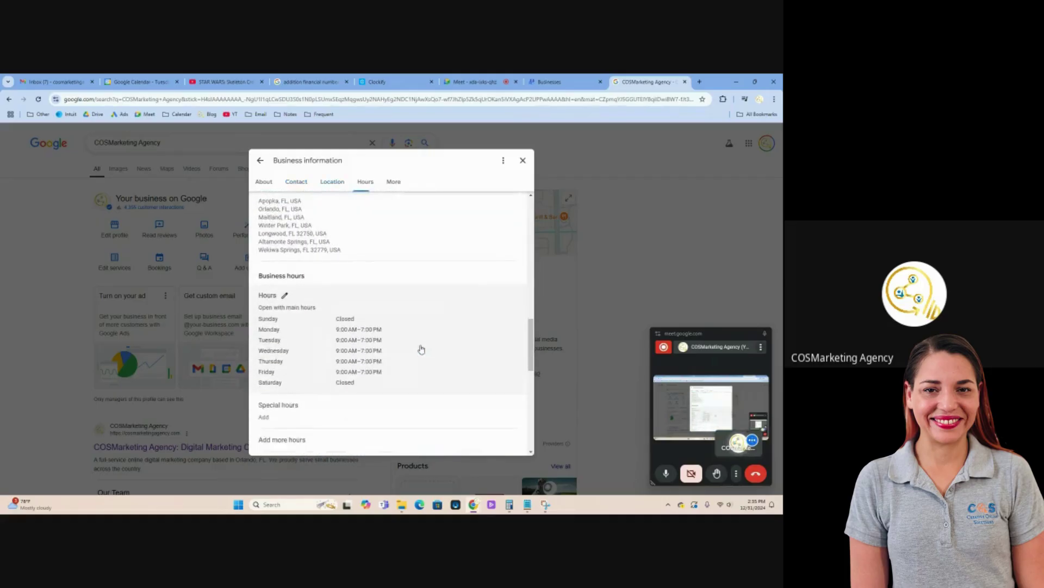
{"action": "scroll", "coordinate": [392, 333], "scroll_direction": "up", "scroll_amount": 1}
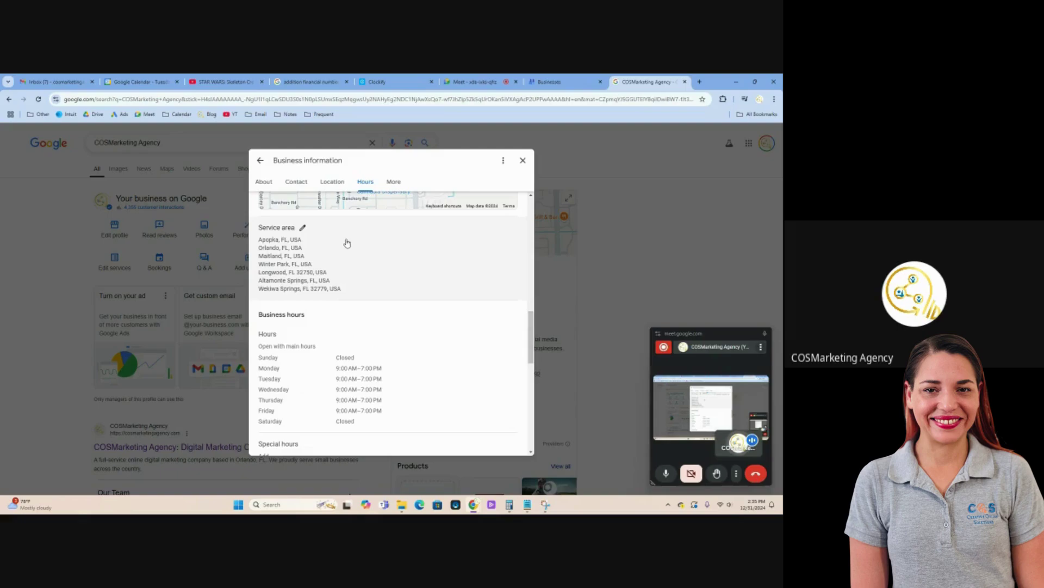
{"action": "scroll", "coordinate": [351, 243], "scroll_direction": "up", "scroll_amount": 2}
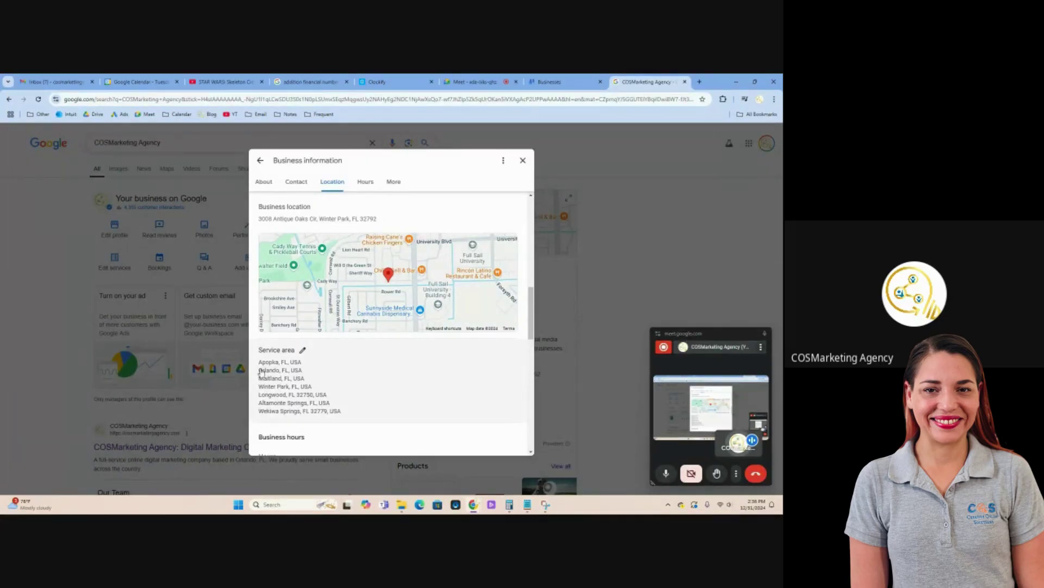
- Examine the Business hours section of the Business information, including the daily main hours and the additional hour types
{"action": "scroll", "coordinate": [406, 396], "scroll_direction": "down", "scroll_amount": 2}
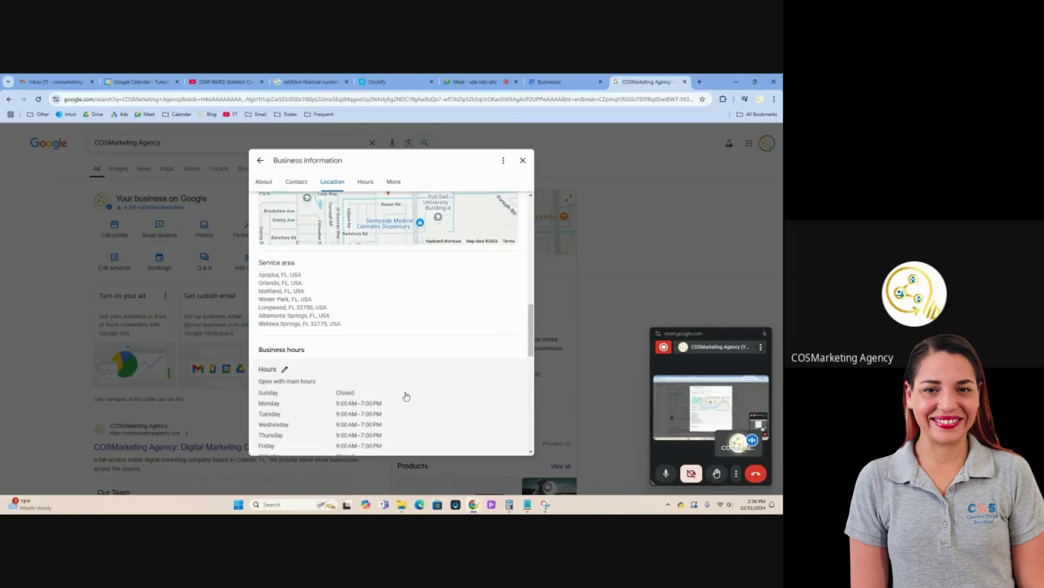
{"action": "scroll", "coordinate": [414, 397], "scroll_direction": "down", "scroll_amount": 1}
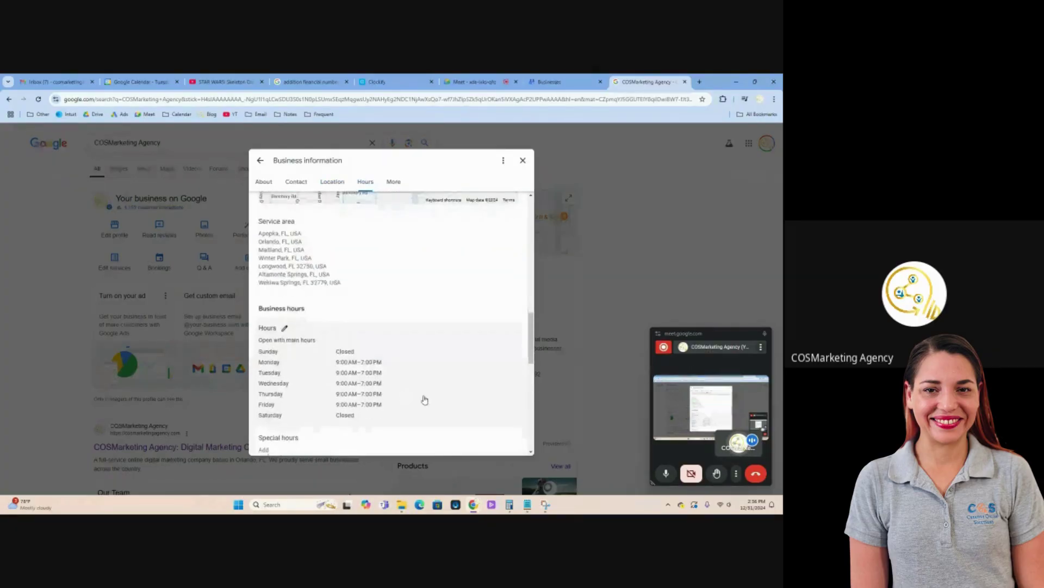
{"action": "scroll", "coordinate": [425, 399], "scroll_direction": "down", "scroll_amount": 2}
{"action": "left_click_drag", "start_coordinate": [259, 234], "coordinate": [328, 234]}
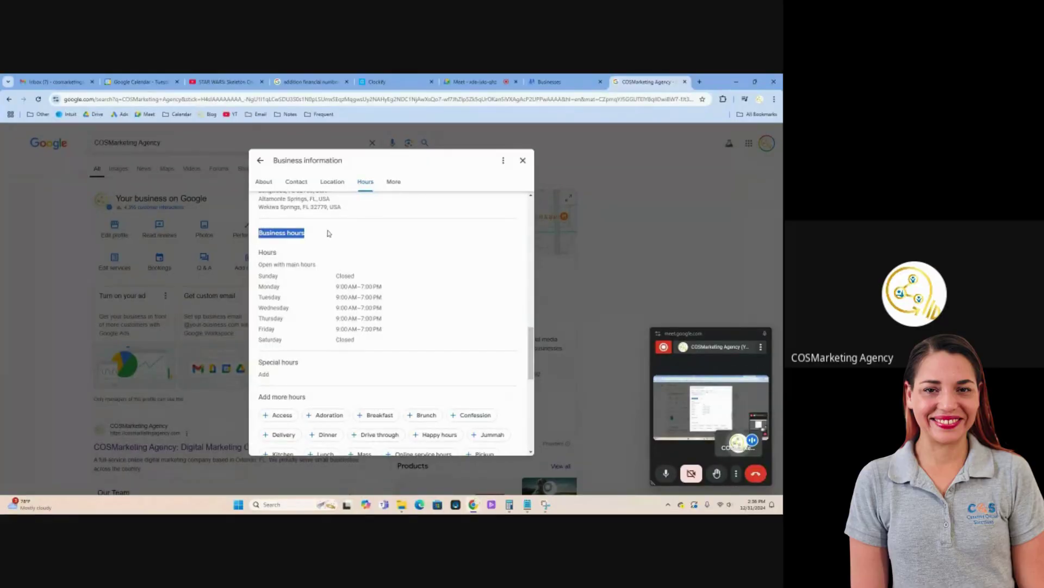
{"action": "left_click", "coordinate": [397, 232]}
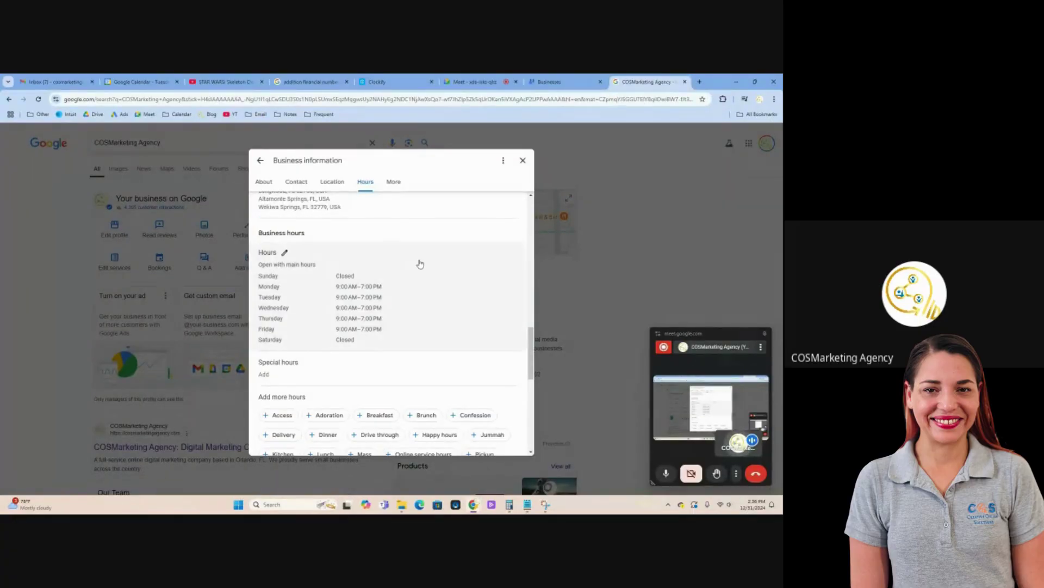
{"action": "scroll", "coordinate": [425, 266], "scroll_direction": "down", "scroll_amount": 1}
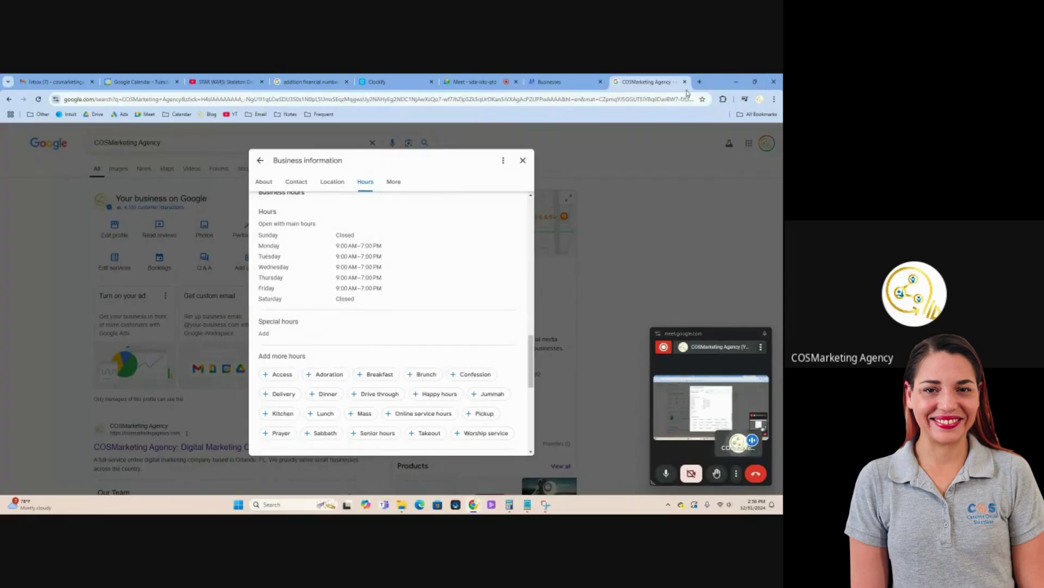
- Open the agency's website blog in a new tab and check the hours of operation in the page footer
{"action": "left_click", "coordinate": [701, 82]}
{"action": "left_click", "coordinate": [210, 114]}
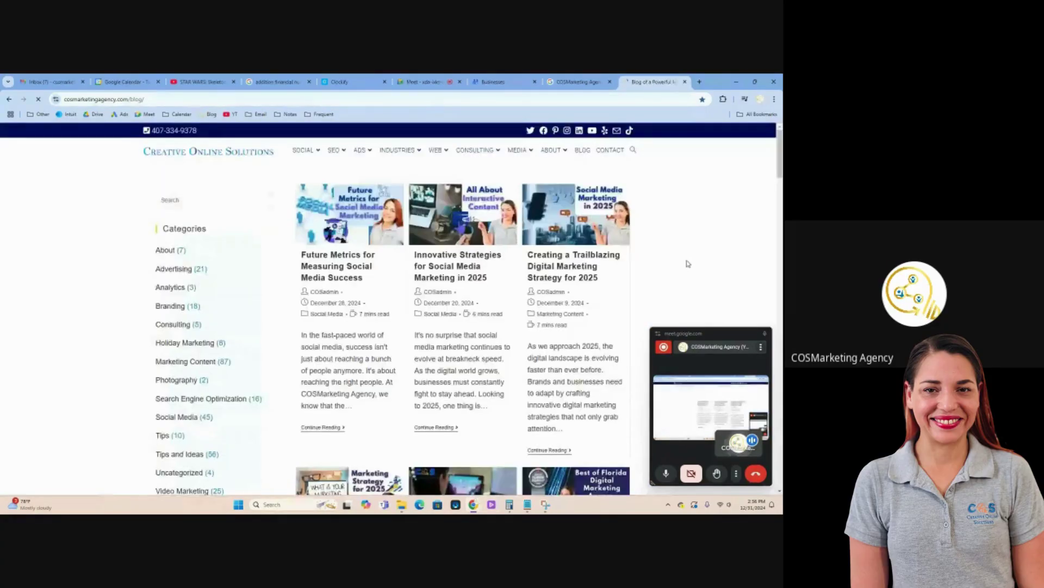
{"action": "scroll", "coordinate": [688, 264], "scroll_direction": "down", "scroll_amount": 20}
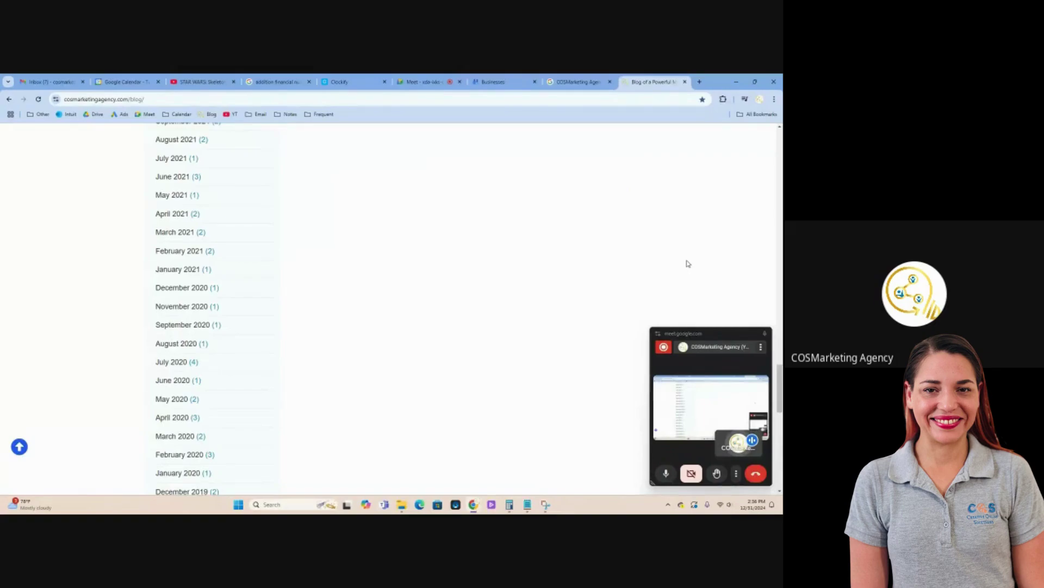
{"action": "scroll", "coordinate": [605, 378], "scroll_direction": "down", "scroll_amount": 15}
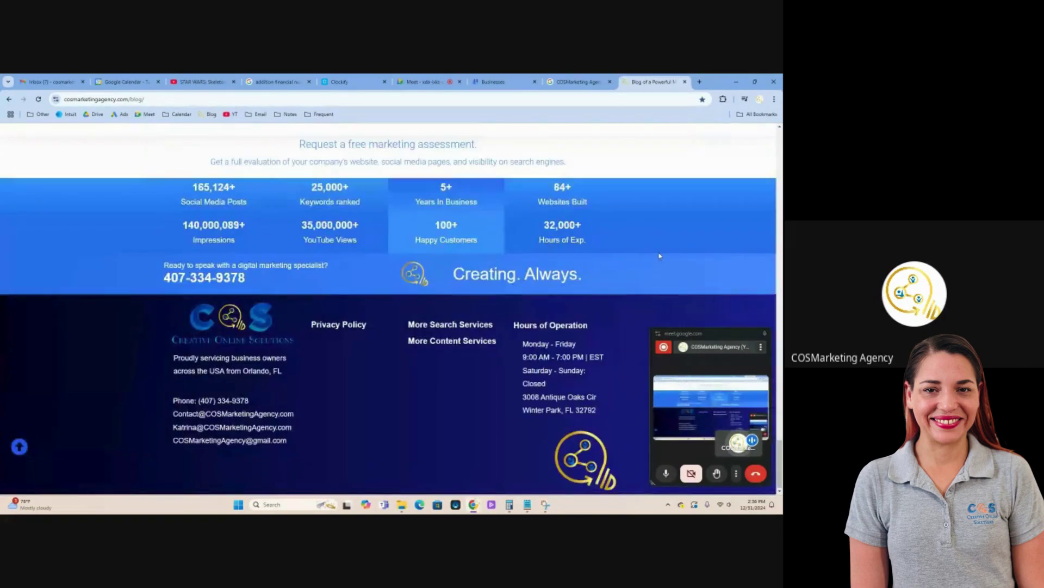
- Return to the profile's Business information and open the Special hours for editing to examine the listed public holidays
{"action": "left_click", "coordinate": [593, 82]}
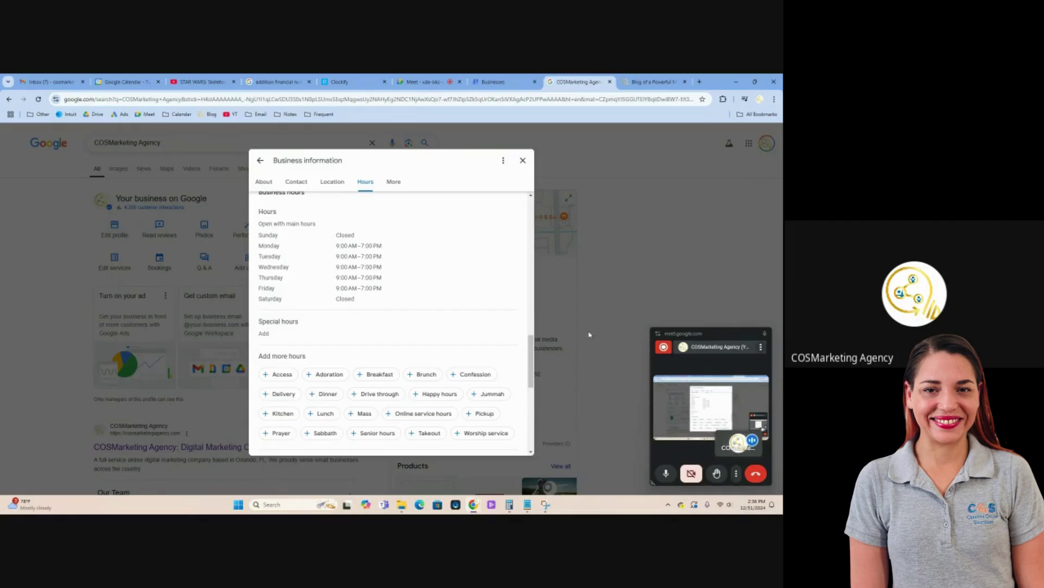
{"action": "scroll", "coordinate": [511, 360], "scroll_direction": "down", "scroll_amount": 2}
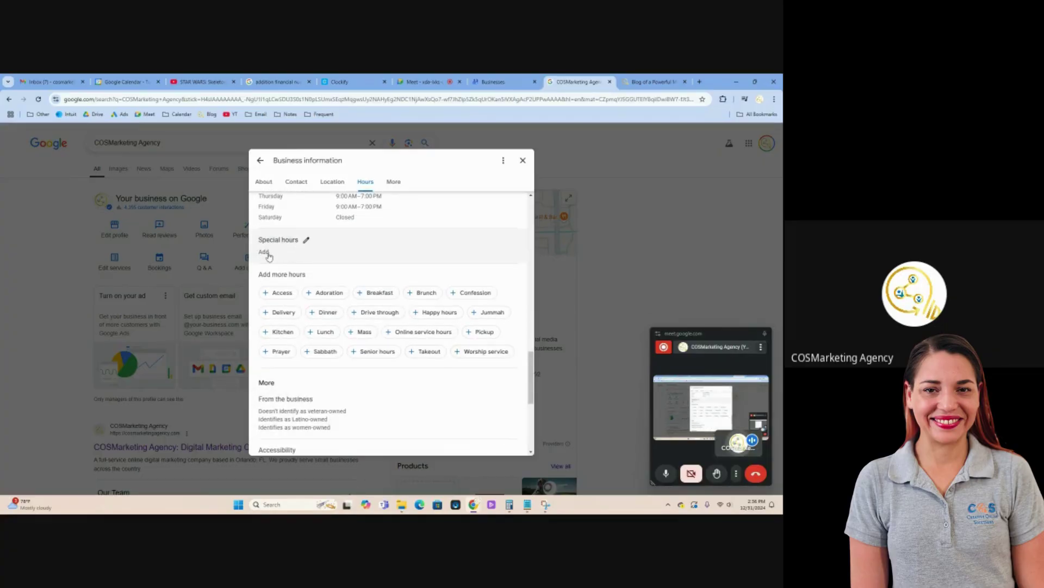
{"action": "left_click", "coordinate": [307, 241]}
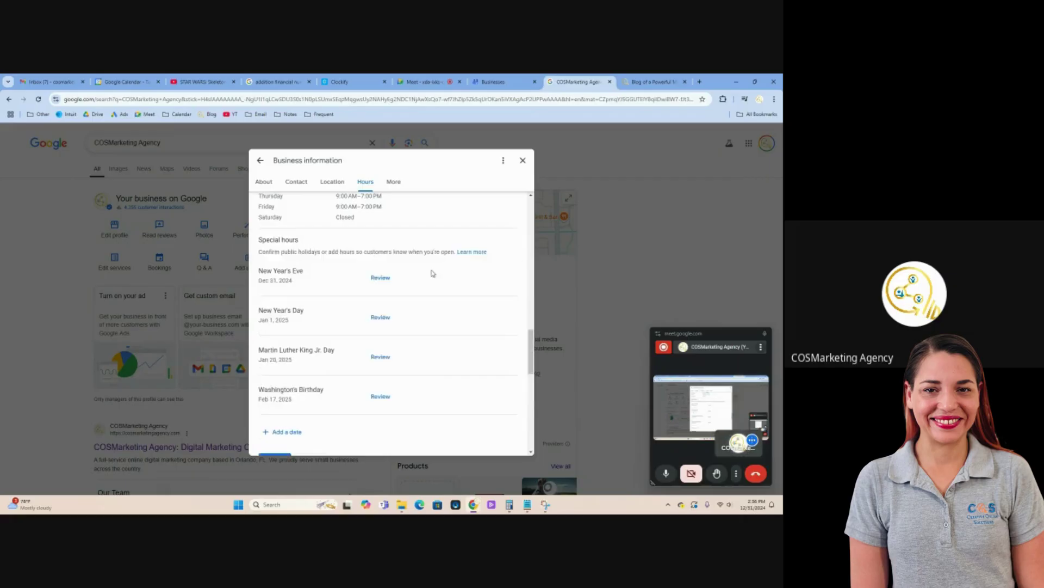
{"action": "scroll", "coordinate": [468, 291], "scroll_direction": "down", "scroll_amount": 2}
{"action": "scroll", "coordinate": [468, 291], "scroll_direction": "up", "scroll_amount": 1}
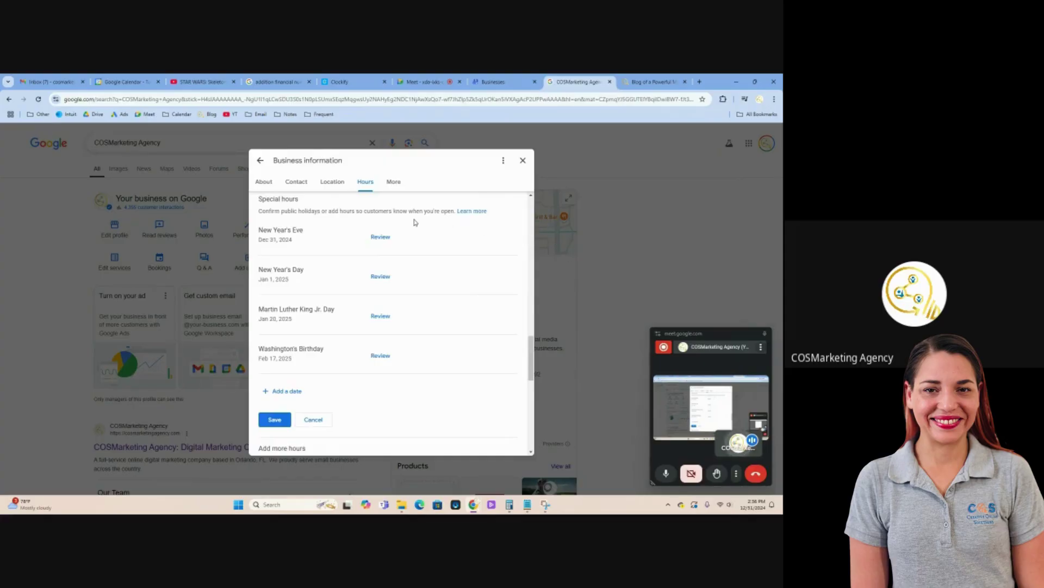
- Review the New Year's Eve opening and closing times in the Special hours and cancel without saving
{"action": "left_click", "coordinate": [379, 237]}
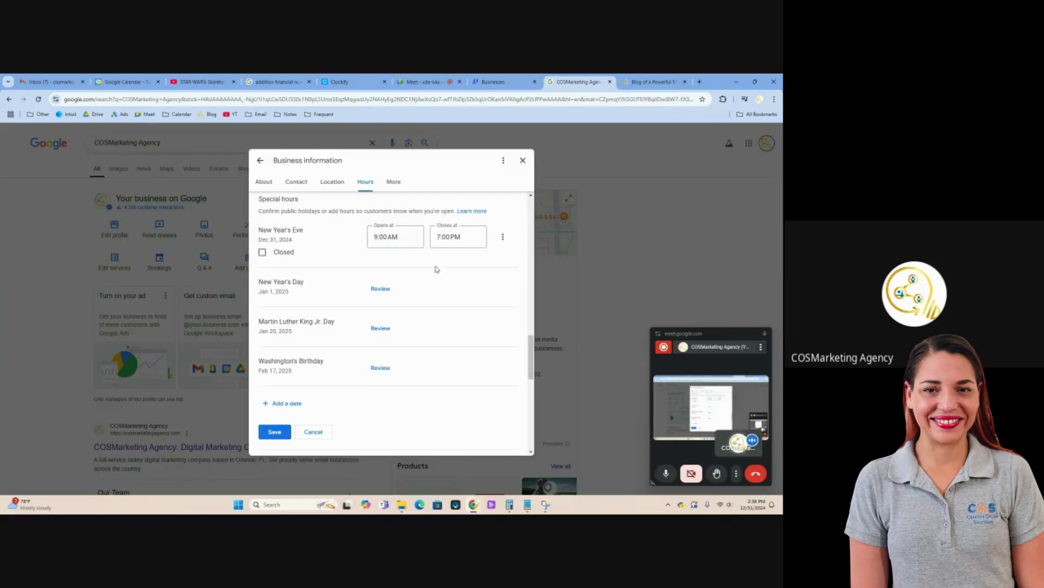
{"action": "left_click", "coordinate": [508, 239]}
{"action": "left_click", "coordinate": [510, 240]}
{"action": "left_click", "coordinate": [314, 432]}
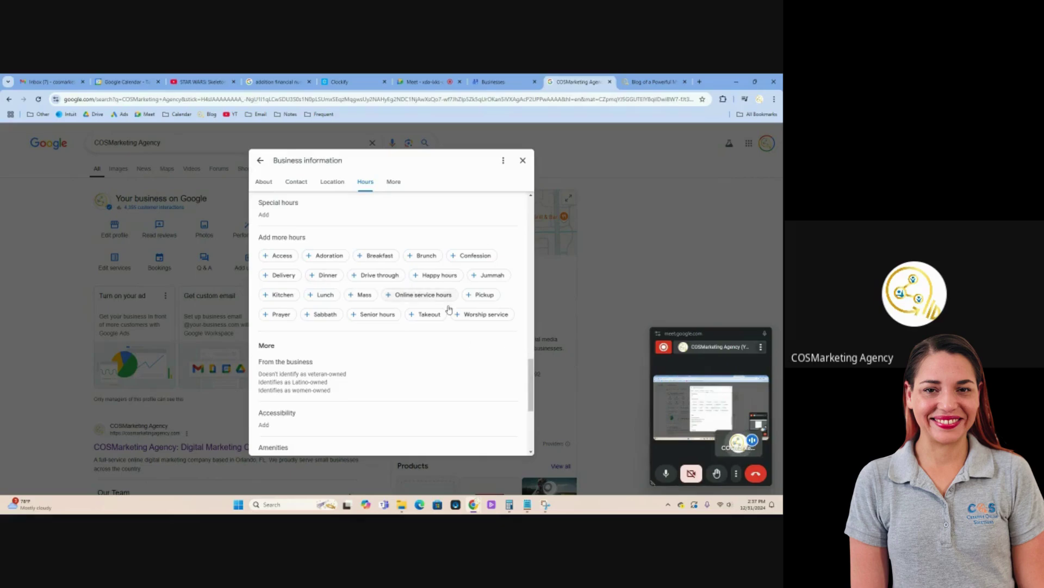
- Examine the additional hour types and From the business attributes, and check the Accessibility options without saving
{"action": "scroll", "coordinate": [472, 329], "scroll_direction": "down", "scroll_amount": 1}
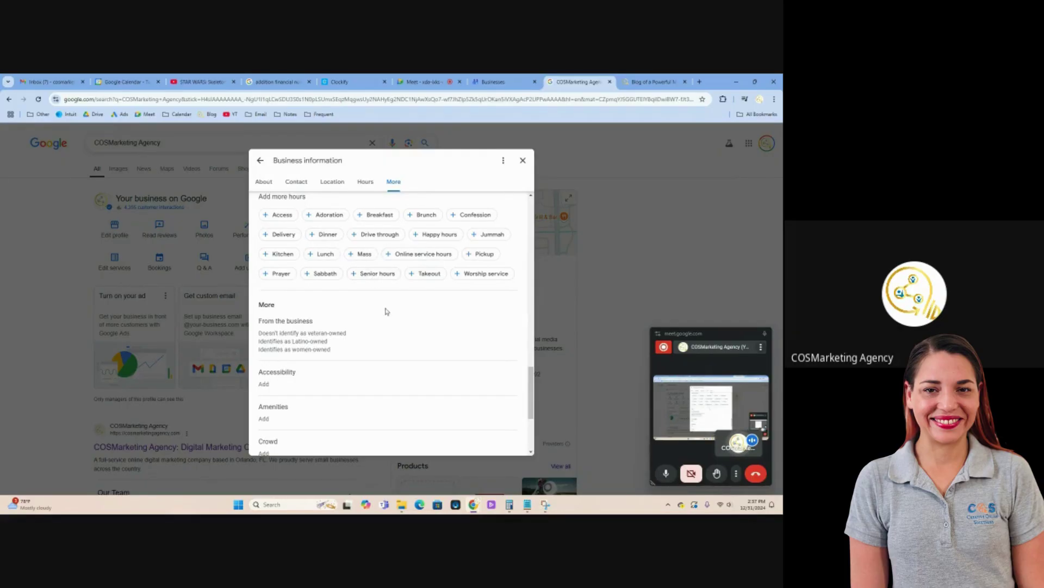
{"action": "scroll", "coordinate": [383, 310], "scroll_direction": "down", "scroll_amount": 2}
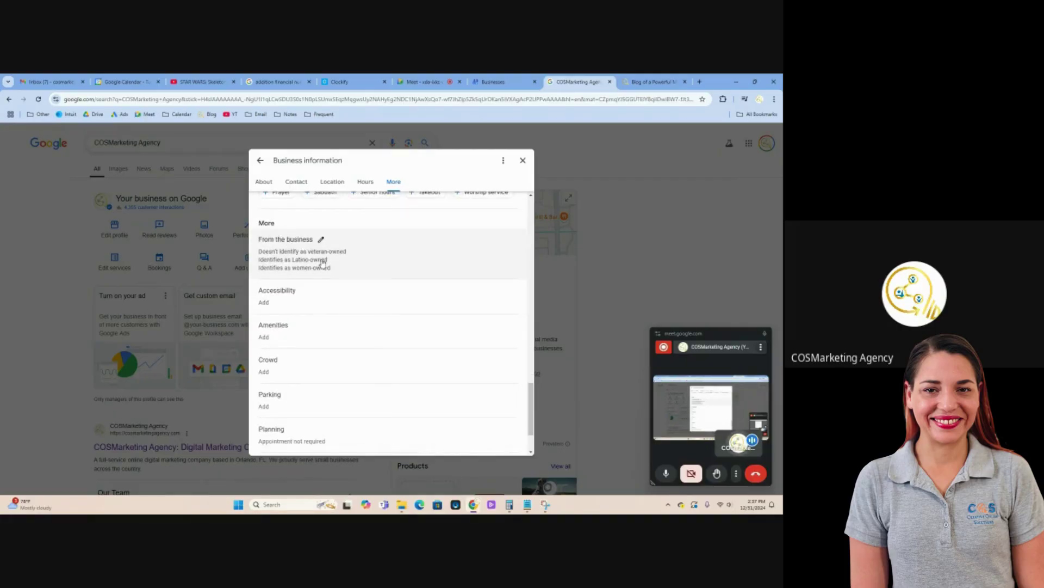
{"action": "scroll", "coordinate": [355, 271], "scroll_direction": "down", "scroll_amount": 1}
{"action": "scroll", "coordinate": [355, 271], "scroll_direction": "down", "scroll_amount": 1}
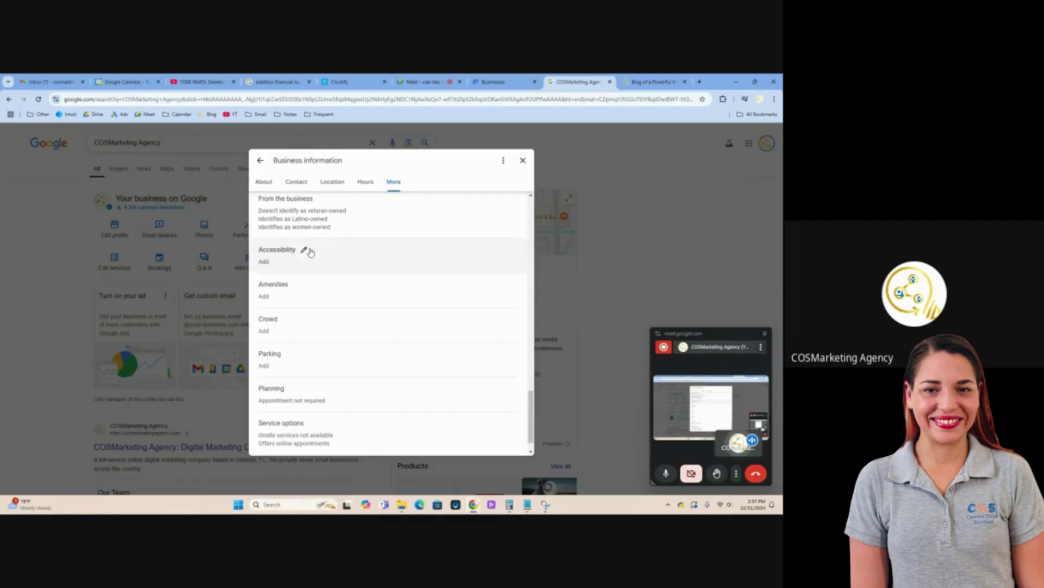
{"action": "scroll", "coordinate": [304, 250], "scroll_direction": "down", "scroll_amount": 1}
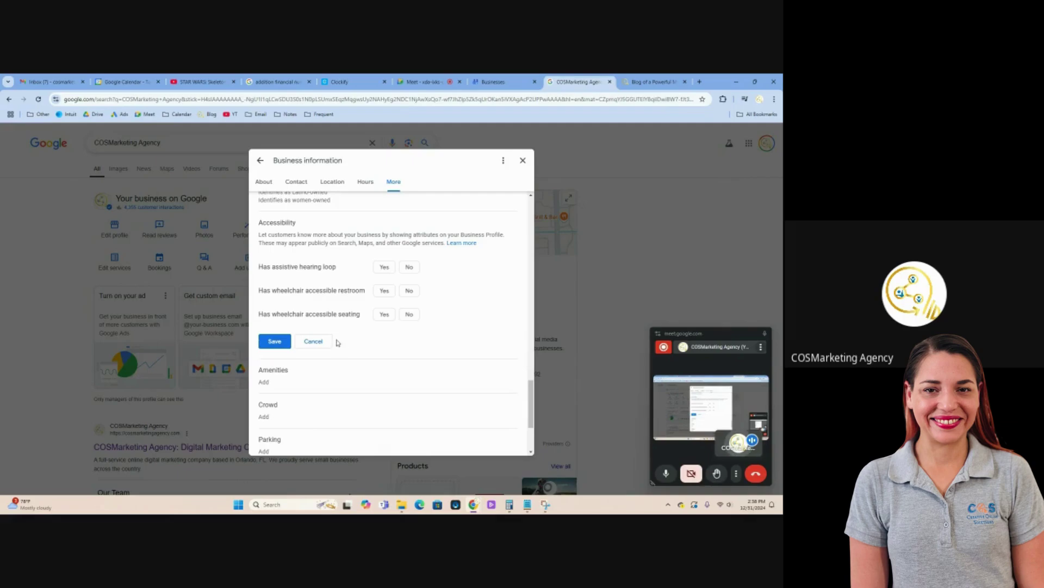
{"action": "left_click", "coordinate": [318, 341]}
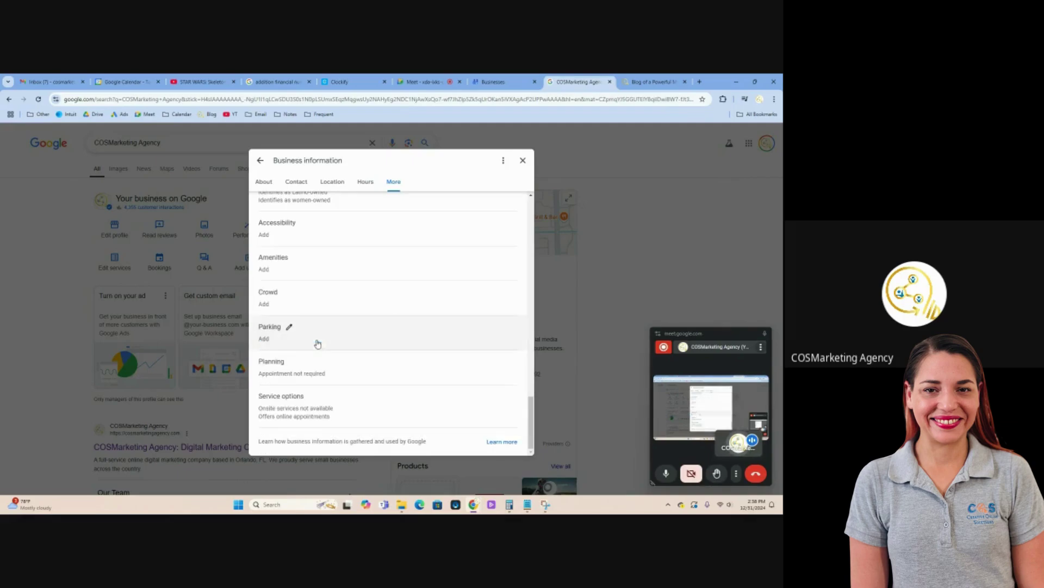
- Check the Amenities and Crowd attribute options one after the other, cancelling each without saving
{"action": "left_click", "coordinate": [299, 264]}
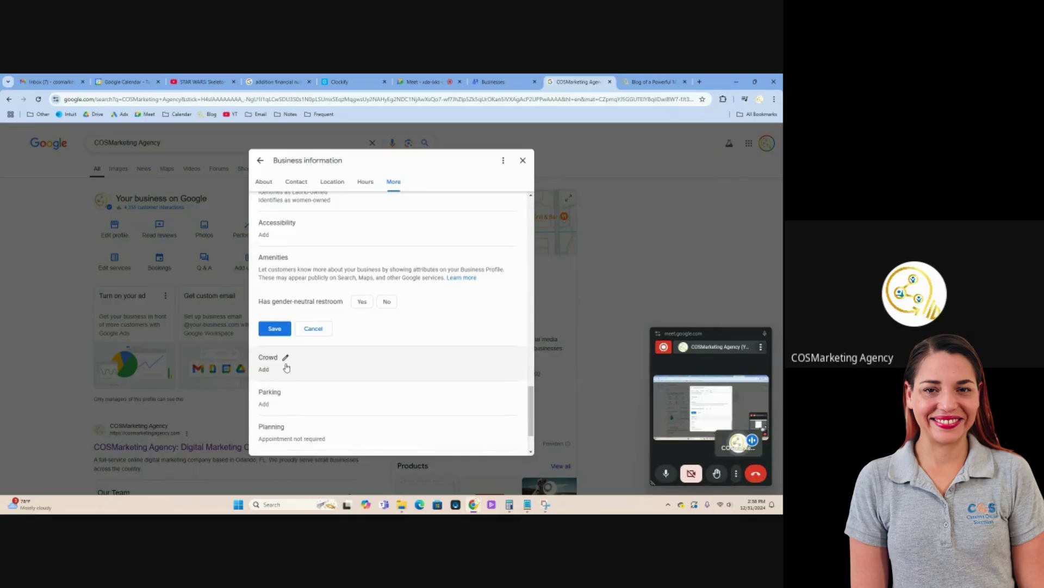
{"action": "left_click", "coordinate": [316, 331]}
{"action": "left_click", "coordinate": [300, 305]}
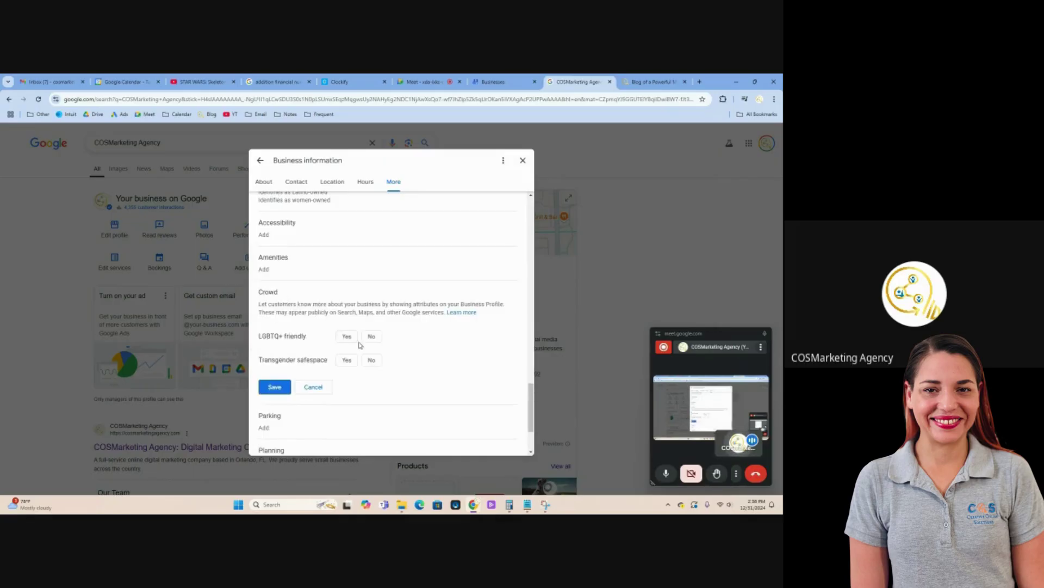
{"action": "left_click", "coordinate": [313, 387]}
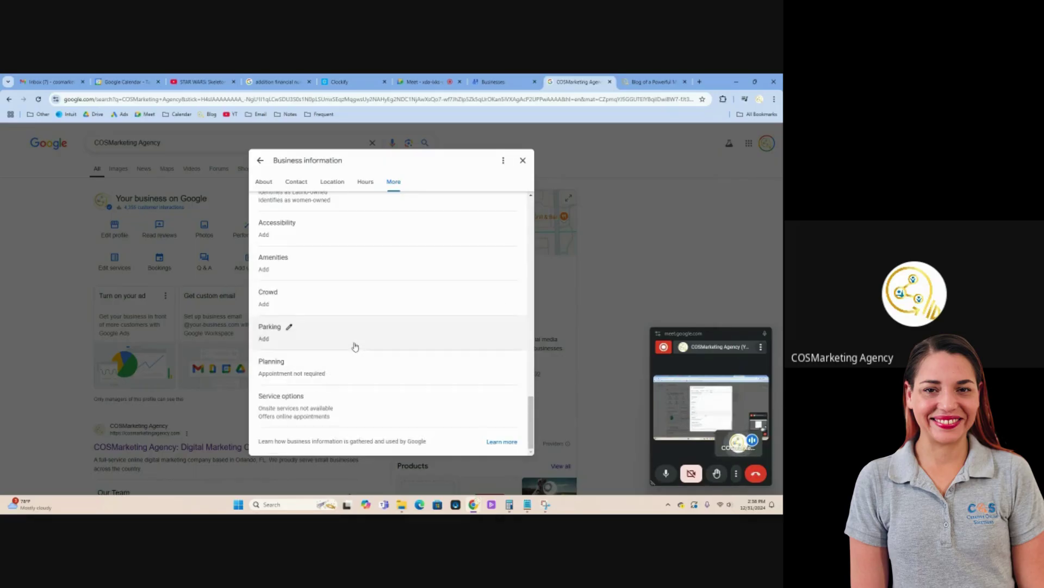
- Look through the Parking attribute options and cancel without saving
{"action": "left_click", "coordinate": [288, 330]}
{"action": "scroll", "coordinate": [446, 366], "scroll_direction": "down", "scroll_amount": 3}
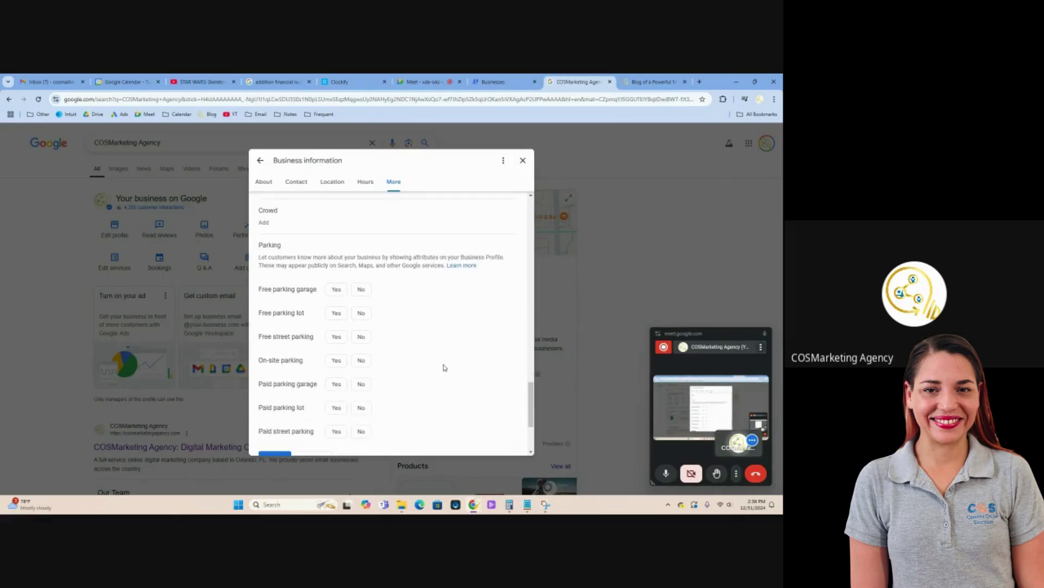
{"action": "scroll", "coordinate": [444, 368], "scroll_direction": "down", "scroll_amount": 1}
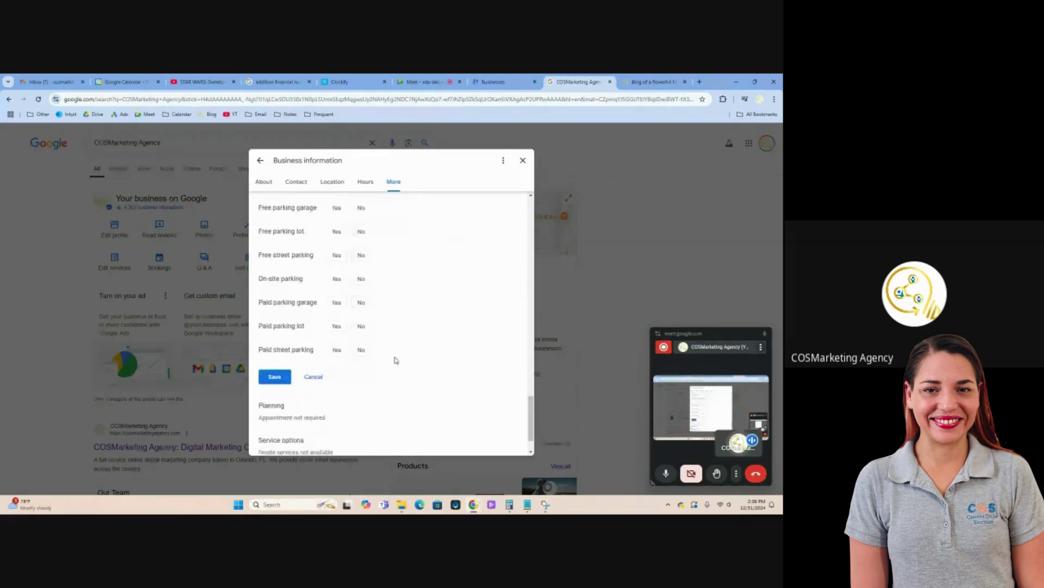
{"action": "left_click", "coordinate": [314, 377]}
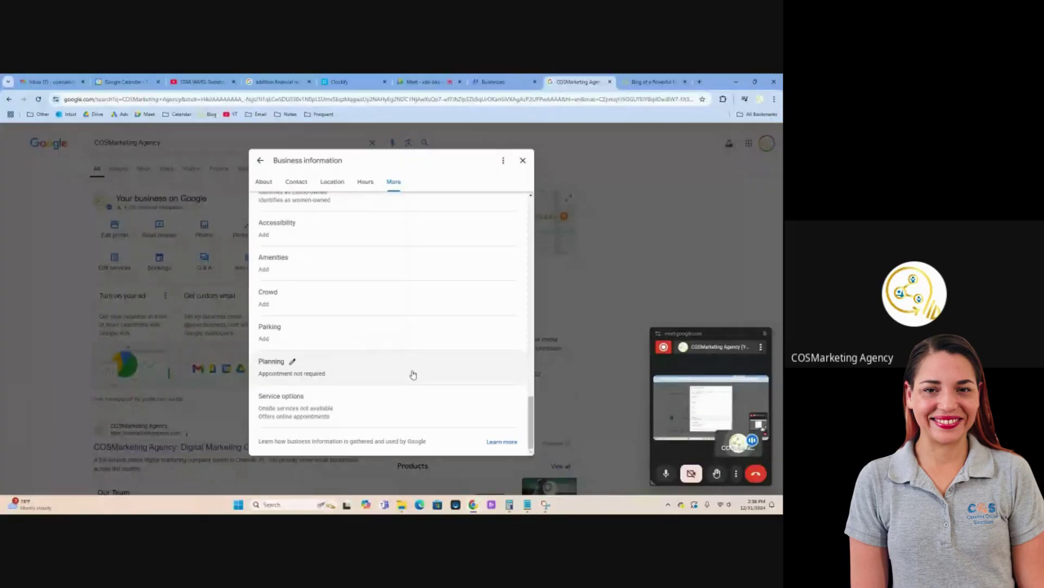
- Examine the Service options, including online appointments, onsite services and the language assistance list, and cancel without saving
{"action": "left_click", "coordinate": [307, 401]}
{"action": "scroll", "coordinate": [429, 397], "scroll_direction": "down", "scroll_amount": 3}
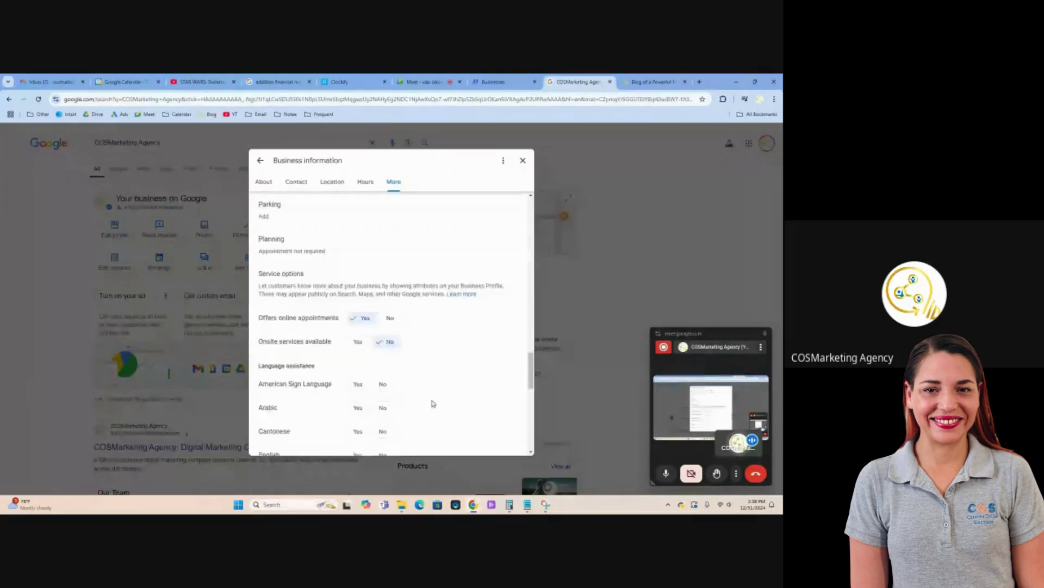
{"action": "scroll", "coordinate": [426, 387], "scroll_direction": "down", "scroll_amount": 1}
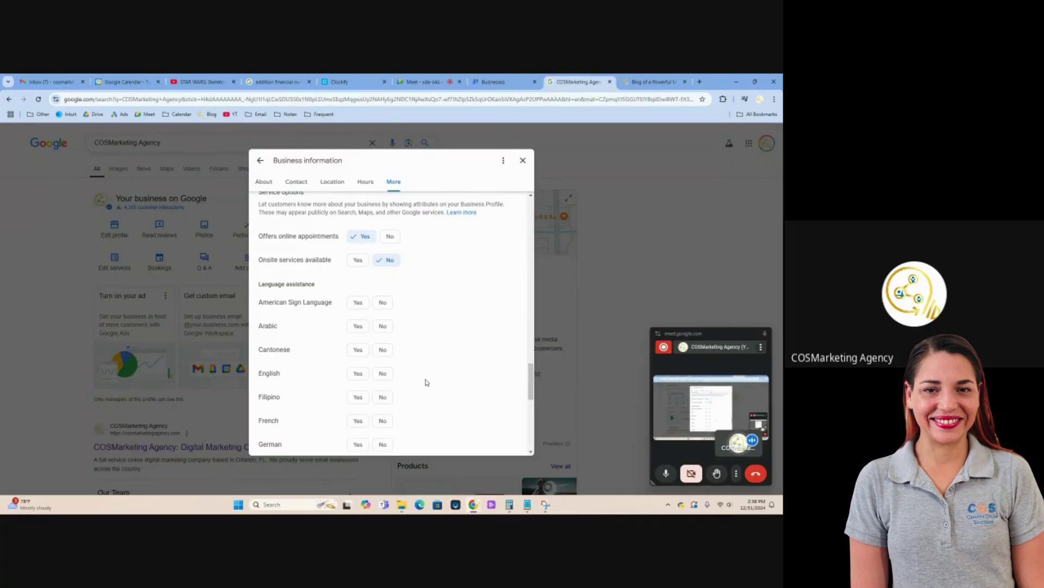
{"action": "scroll", "coordinate": [479, 321], "scroll_direction": "down", "scroll_amount": 9}
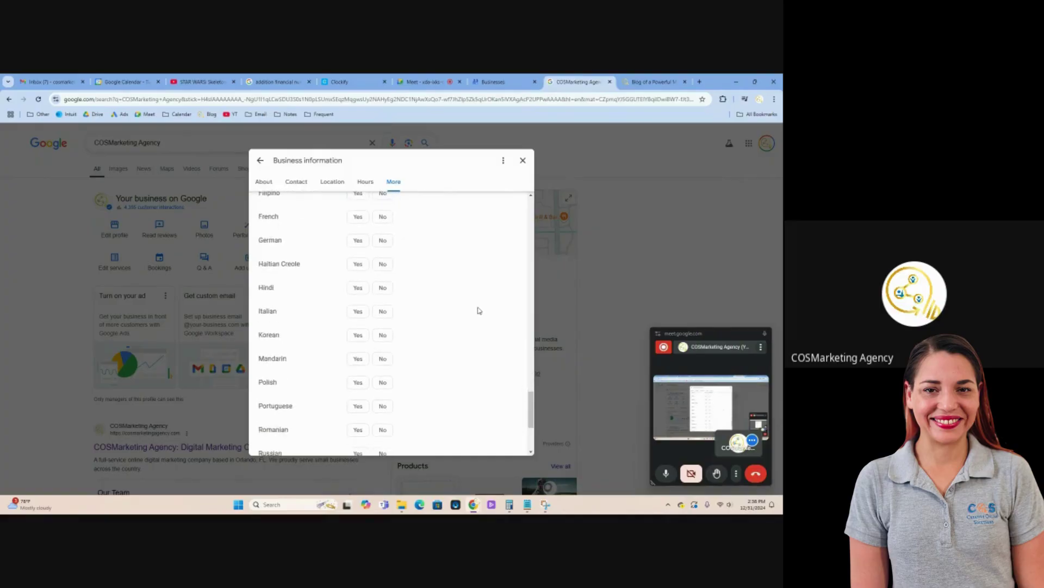
{"action": "left_click", "coordinate": [314, 412]}
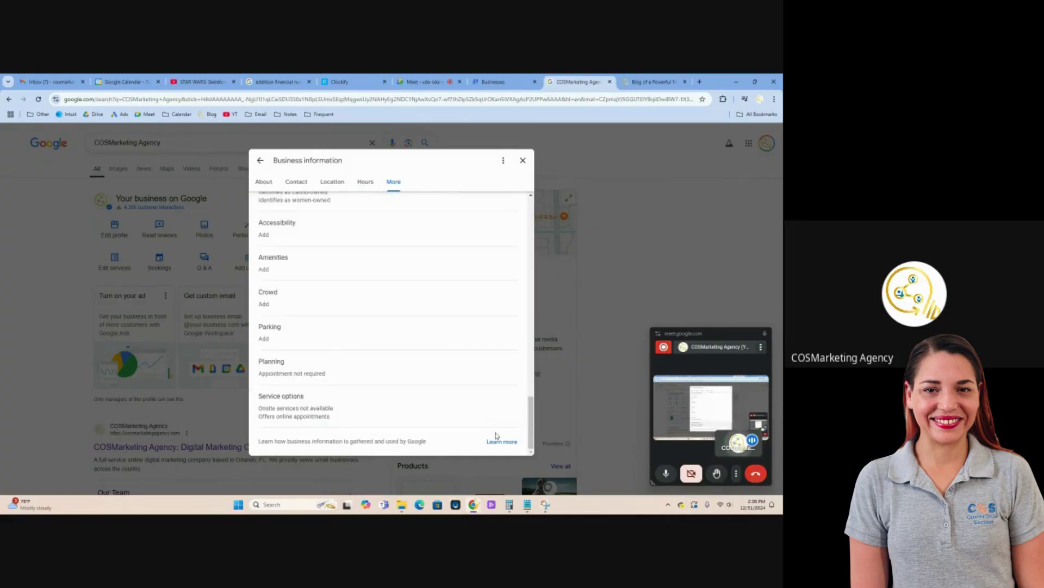
- Check the help and feedback options of the Business information and close it
{"action": "left_click", "coordinate": [503, 161]}
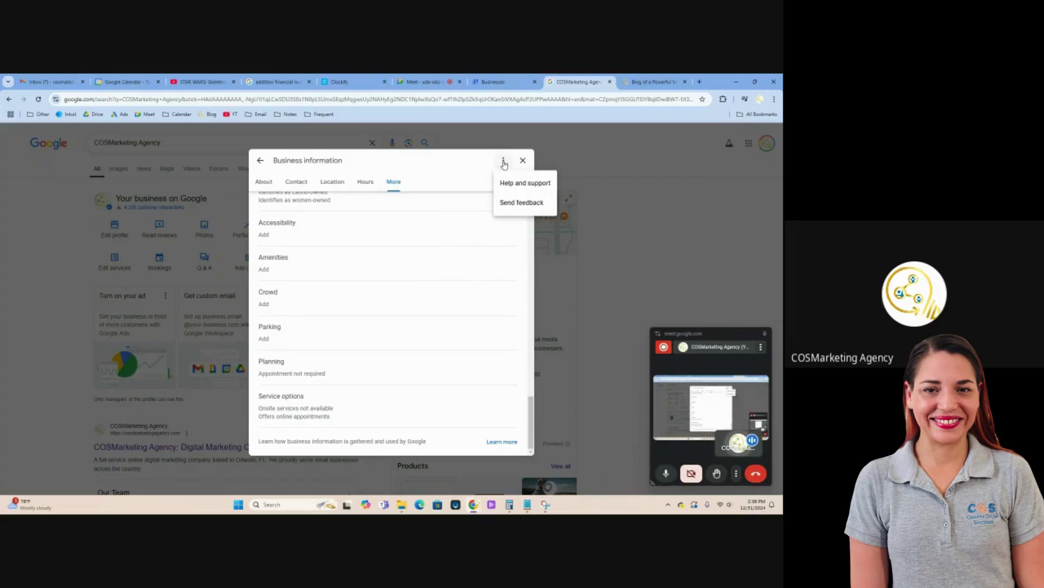
{"action": "left_click", "coordinate": [523, 161]}
{"action": "left_click", "coordinate": [523, 161]}
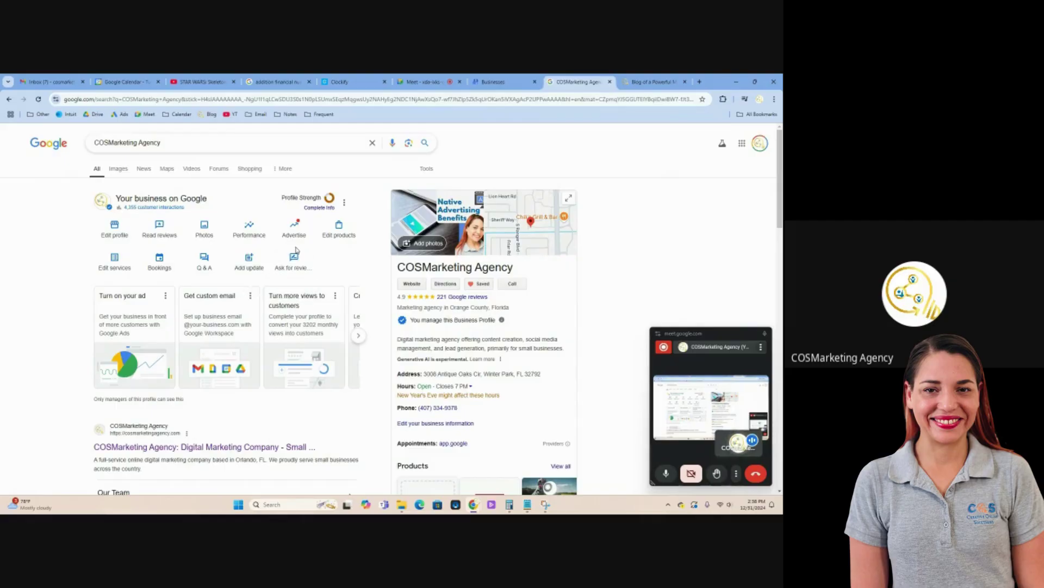
- Review the Add update and Add offer post forms, leaving each without posting and discarding the offer
{"action": "left_click", "coordinate": [249, 260]}
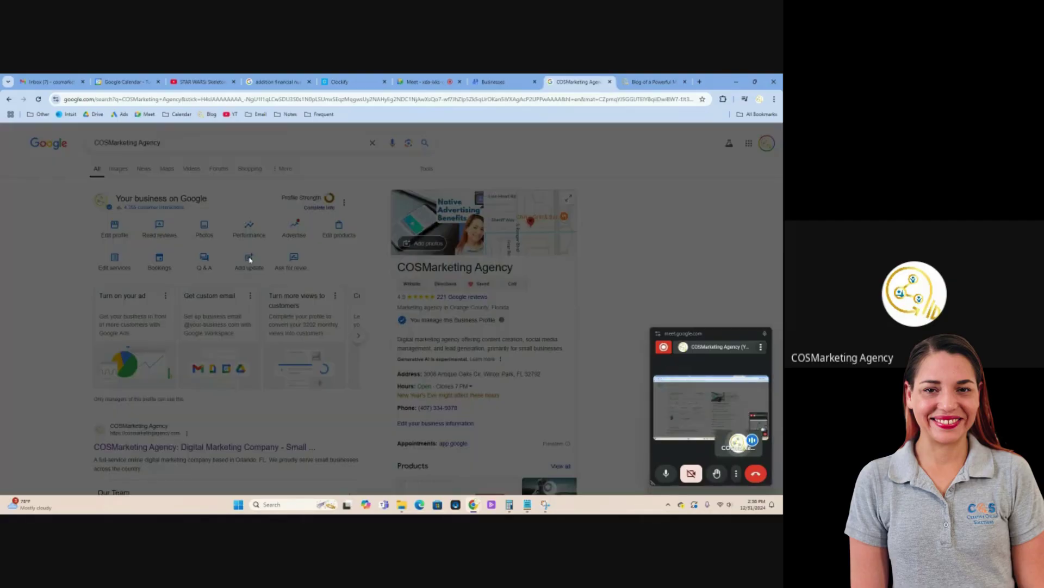
{"action": "left_click", "coordinate": [509, 184]}
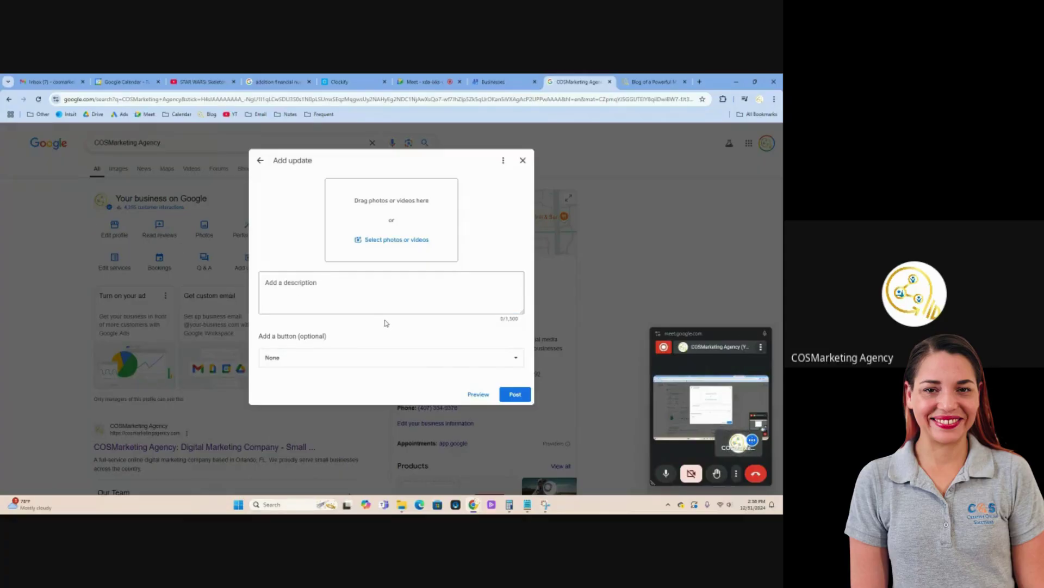
{"action": "left_click", "coordinate": [261, 161]}
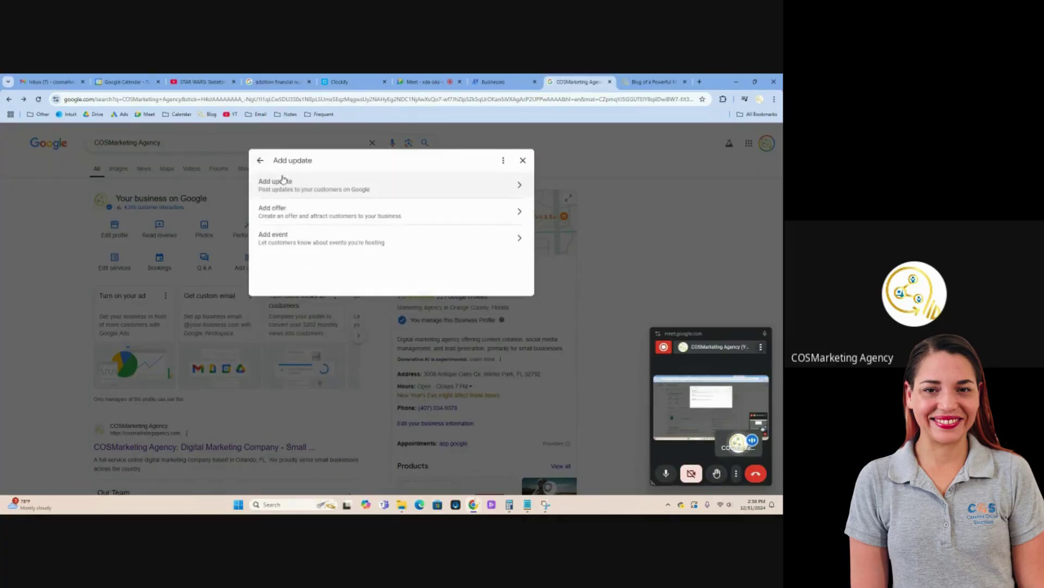
{"action": "left_click", "coordinate": [375, 215]}
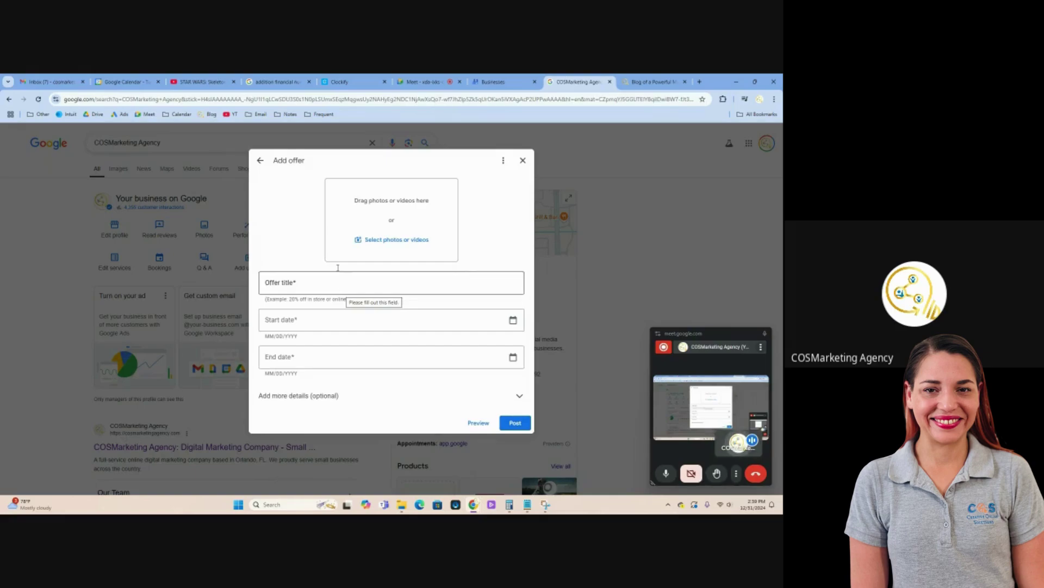
{"action": "left_click", "coordinate": [260, 161]}
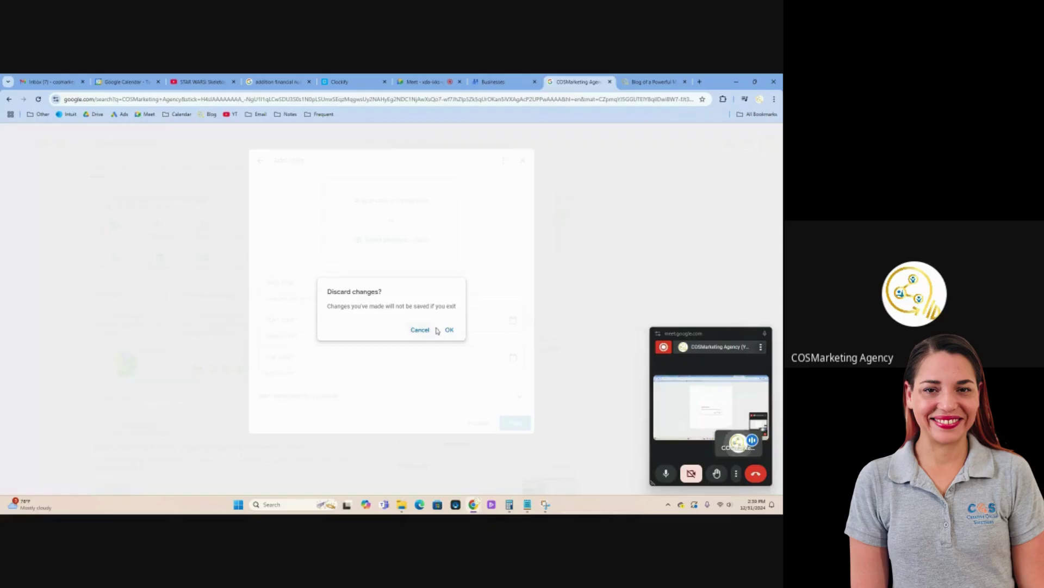
{"action": "left_click", "coordinate": [447, 330]}
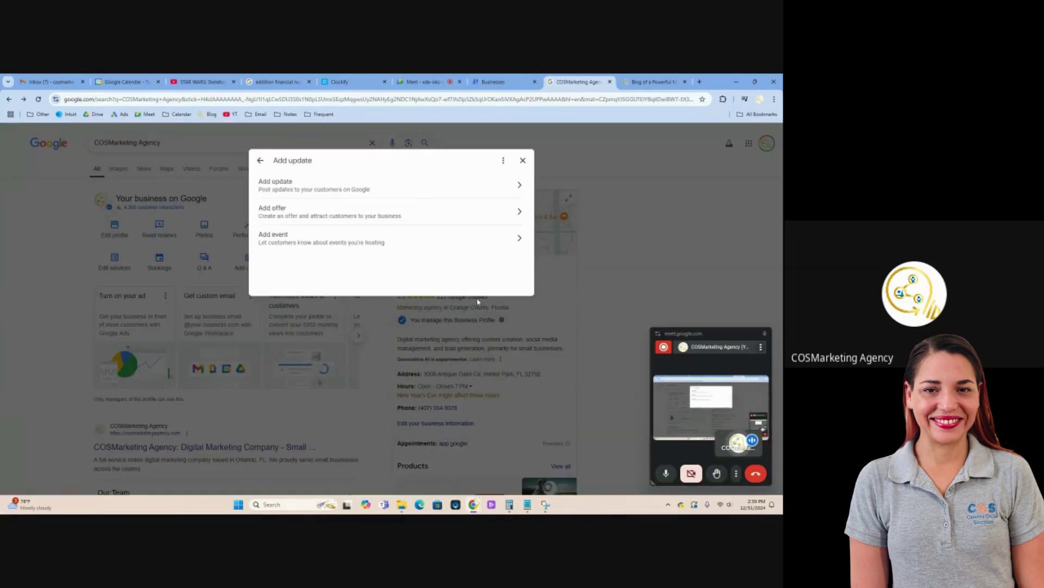
- Review the fields of the Add event form and close the post dialog without posting
{"action": "left_click", "coordinate": [520, 240]}
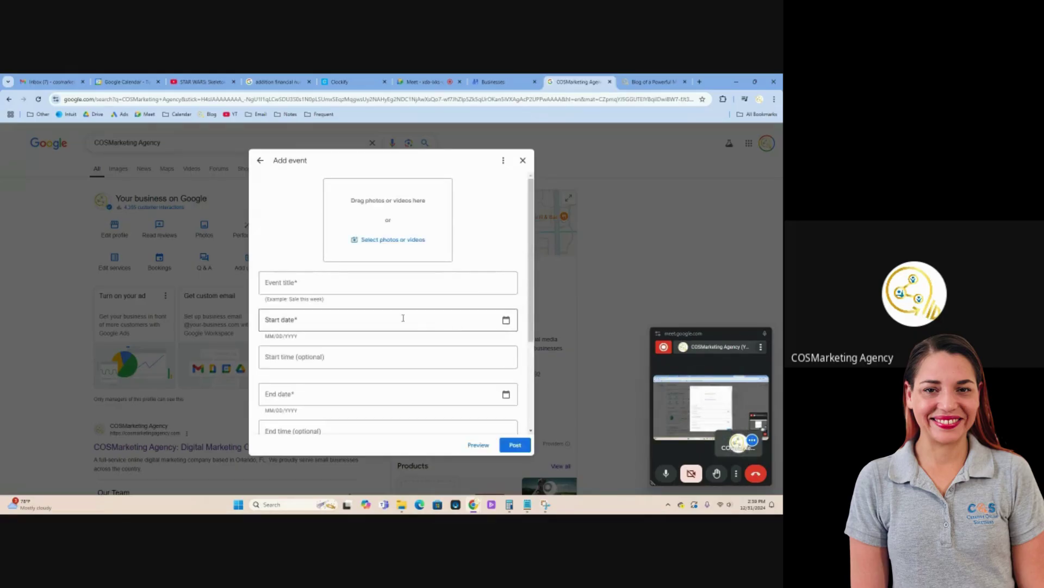
{"action": "scroll", "coordinate": [403, 318], "scroll_direction": "down", "scroll_amount": 1}
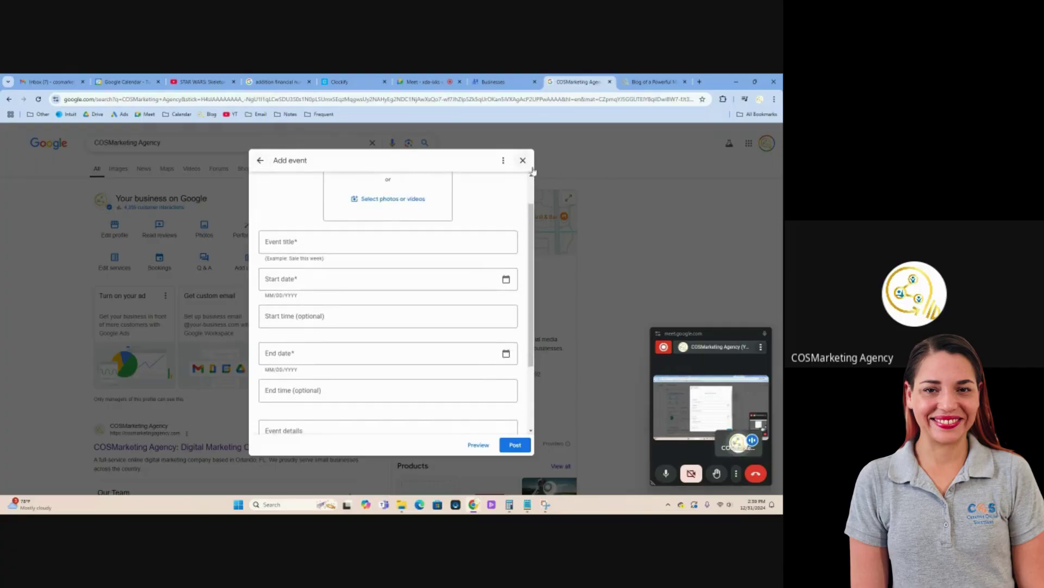
{"action": "left_click", "coordinate": [260, 160]}
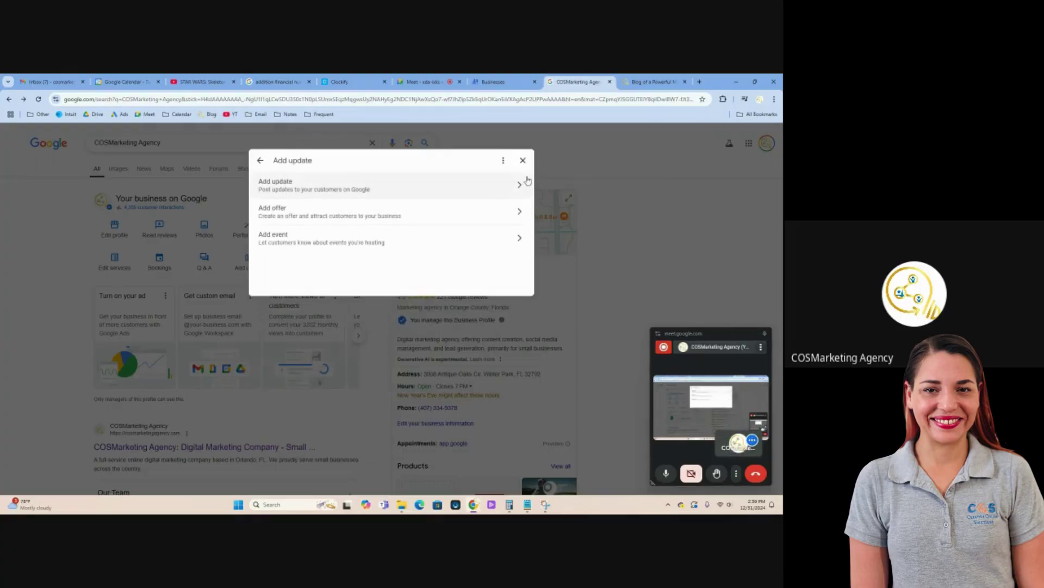
{"action": "left_click", "coordinate": [523, 160]}
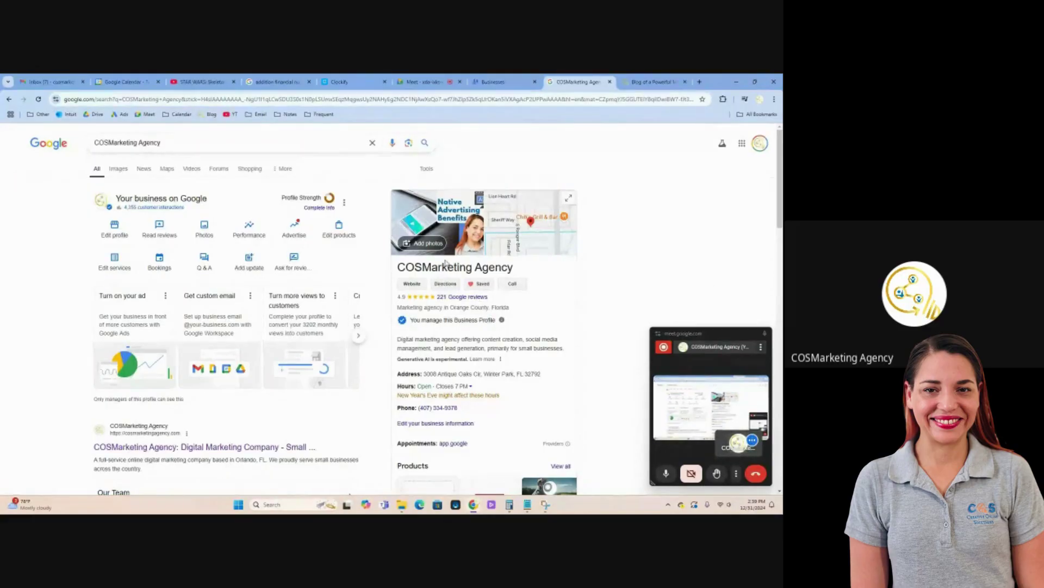
- Review the products, questions and reviews of the public COSMarketing Agency listing, and check the photo upload dialog before closing it
{"action": "scroll", "coordinate": [615, 337], "scroll_direction": "down", "scroll_amount": 5}
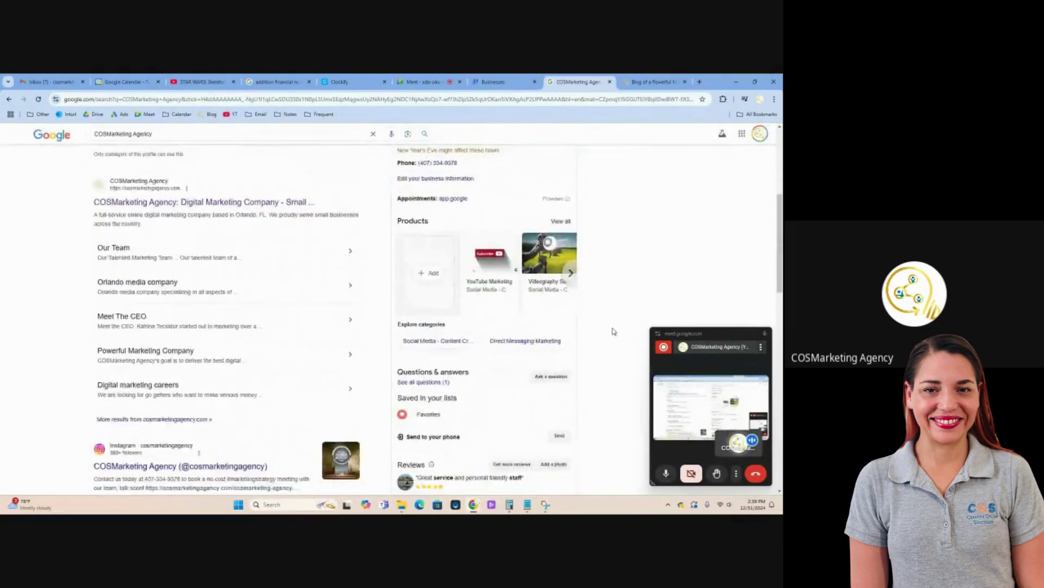
{"action": "scroll", "coordinate": [614, 330], "scroll_direction": "down", "scroll_amount": 2}
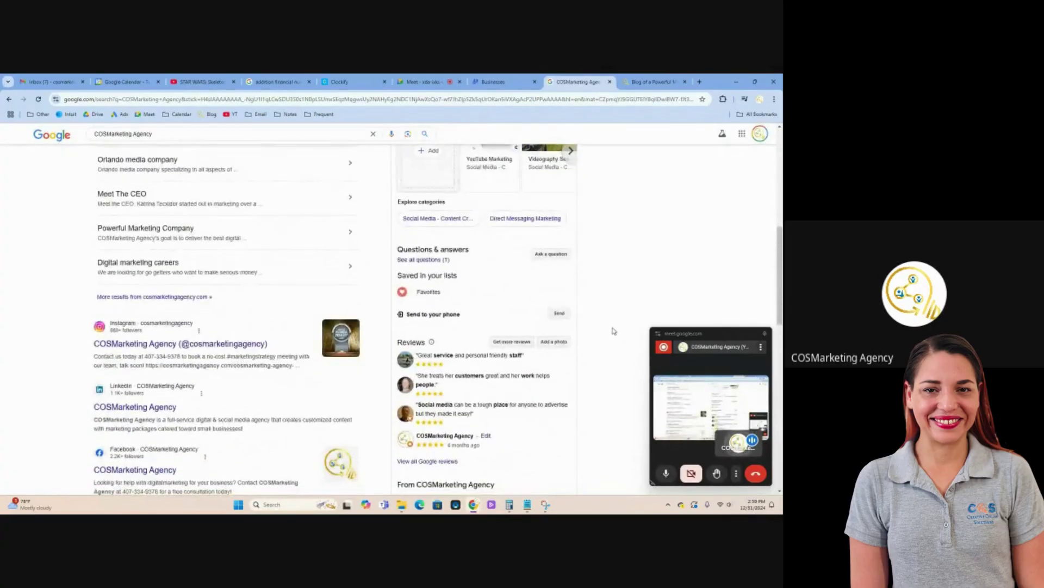
{"action": "scroll", "coordinate": [614, 331], "scroll_direction": "up", "scroll_amount": 8}
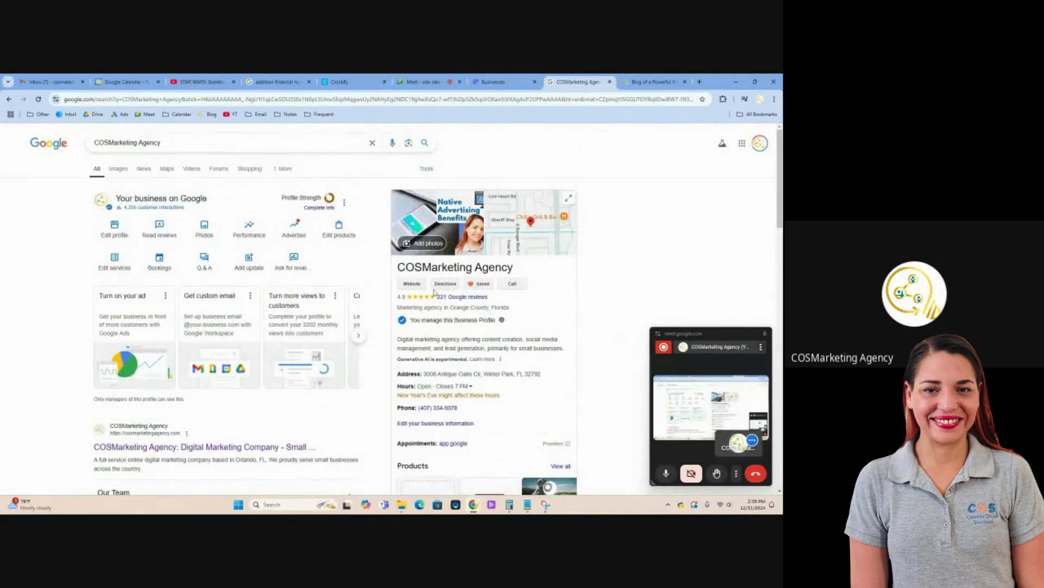
{"action": "left_click", "coordinate": [423, 245]}
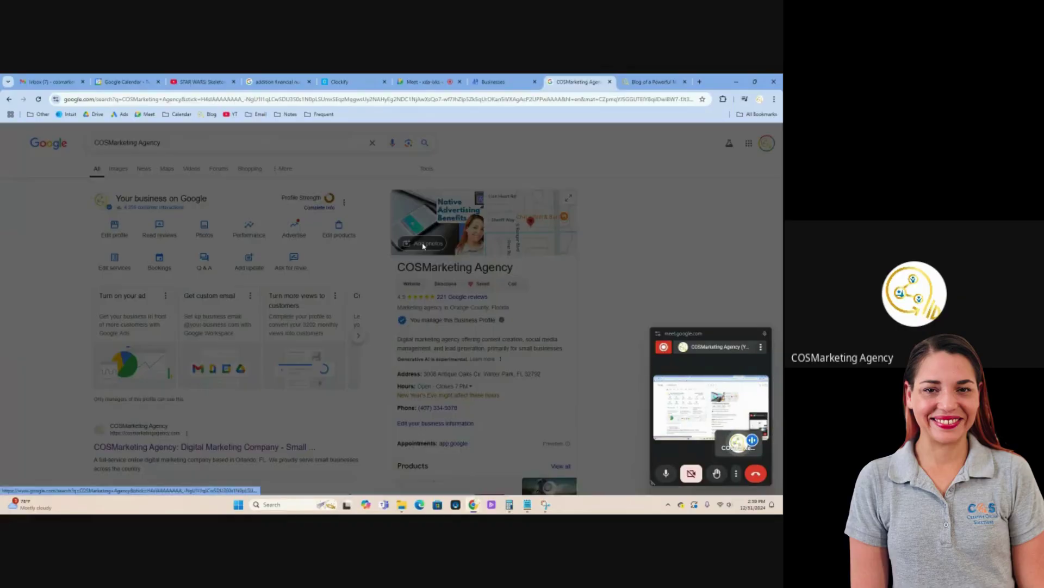
{"action": "left_click", "coordinate": [523, 161]}
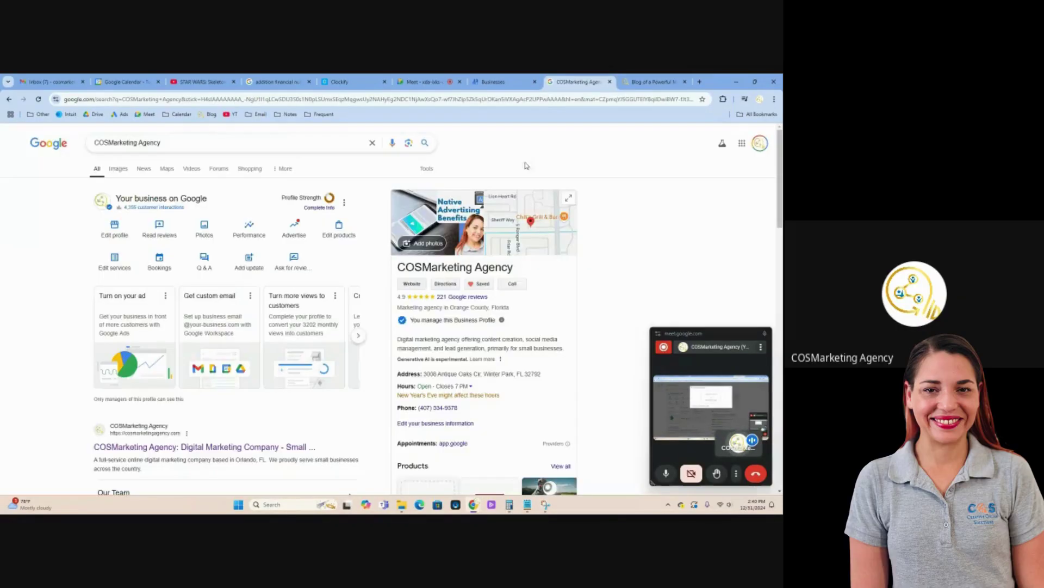
- Reopen the photo and video upload dialog and browse from the Downloads folder to the Opus.Pro Reels 11.11.24 folder
{"action": "left_click", "coordinate": [432, 243]}
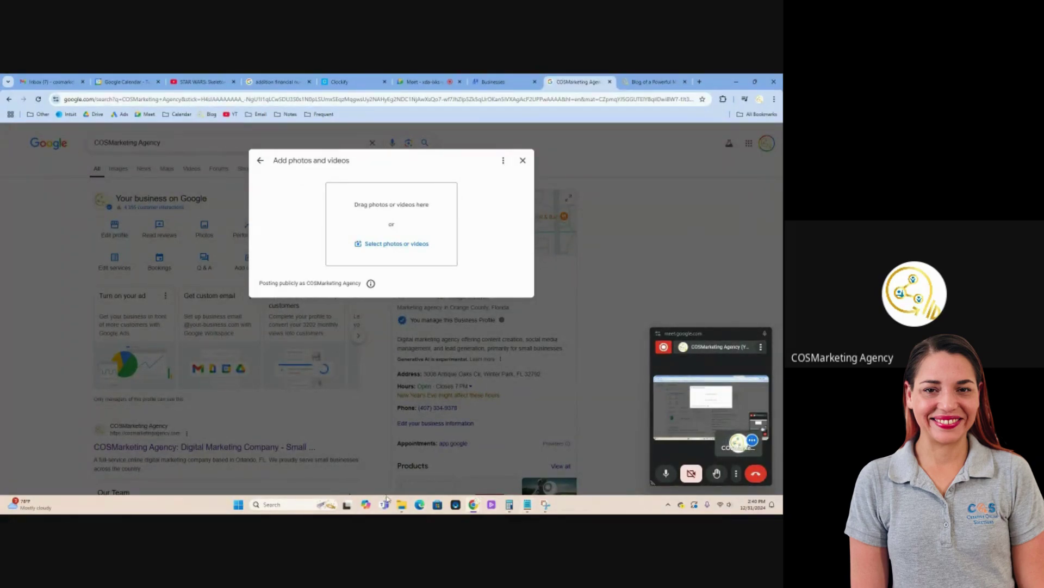
{"action": "mouse_move", "coordinate": [402, 497]}
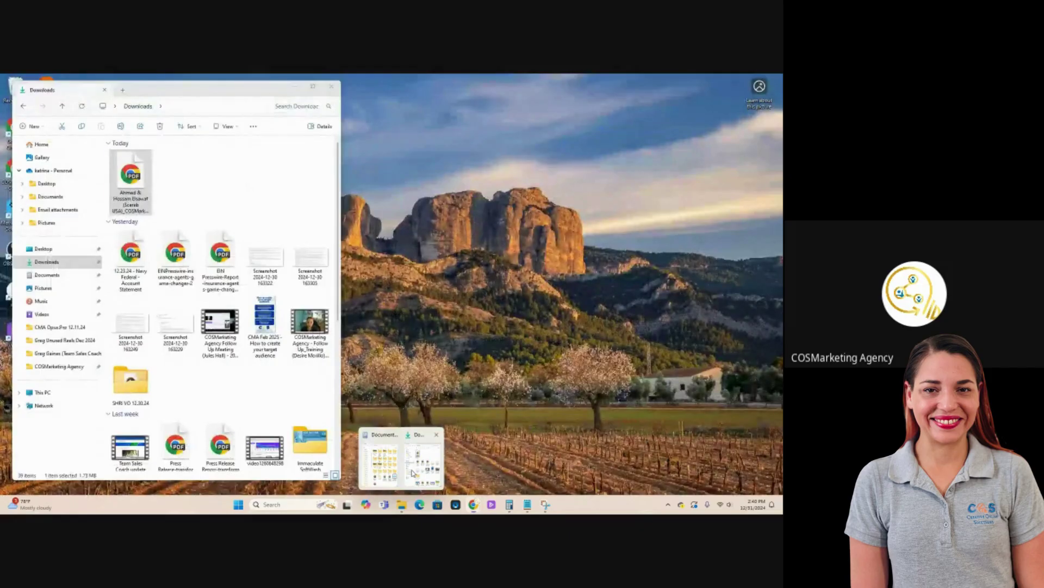
{"action": "left_click", "coordinate": [412, 474]}
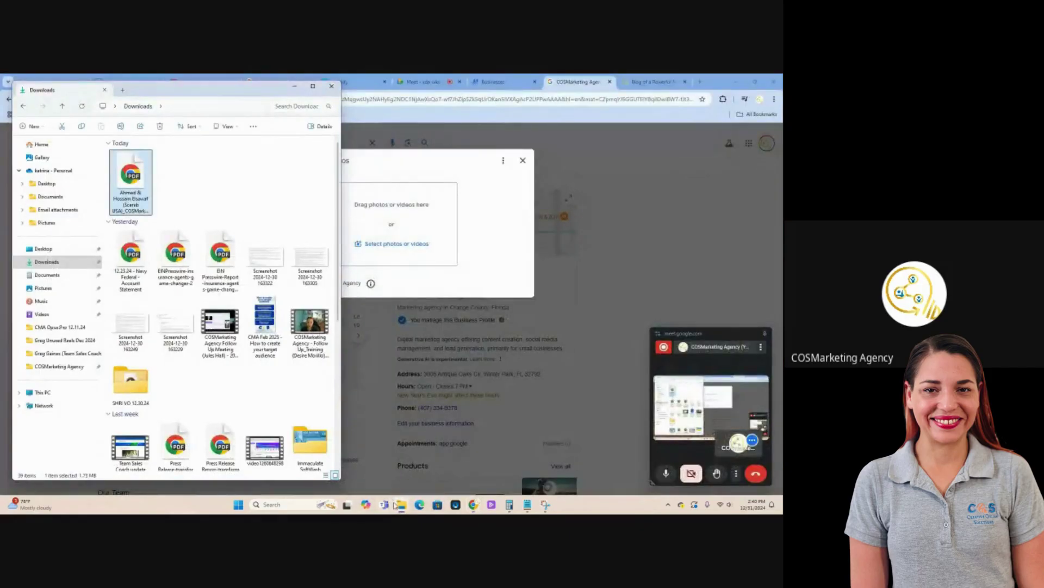
{"action": "left_click", "coordinate": [237, 397]}
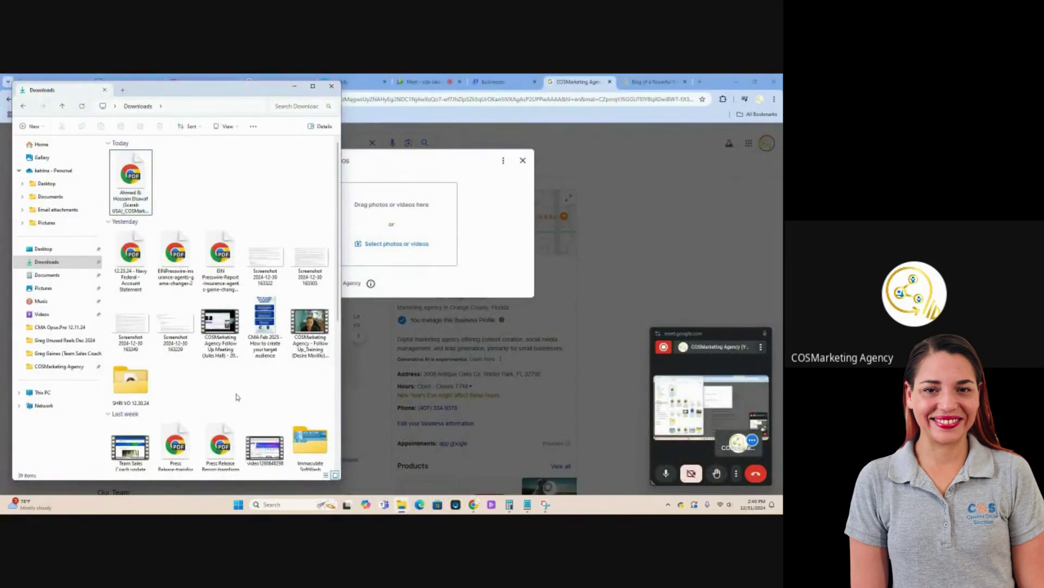
{"action": "scroll", "coordinate": [237, 397], "scroll_direction": "down", "scroll_amount": 10}
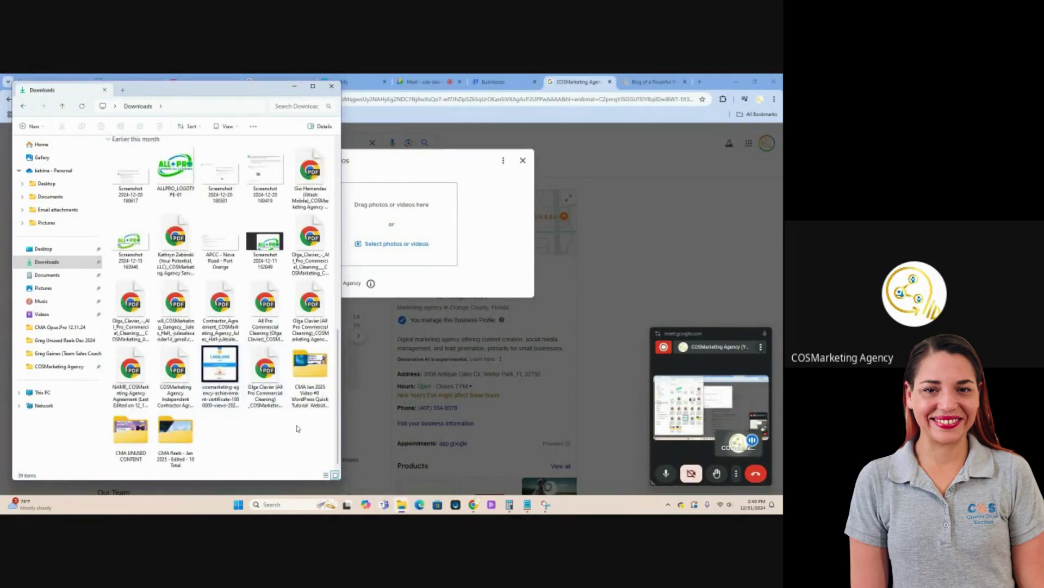
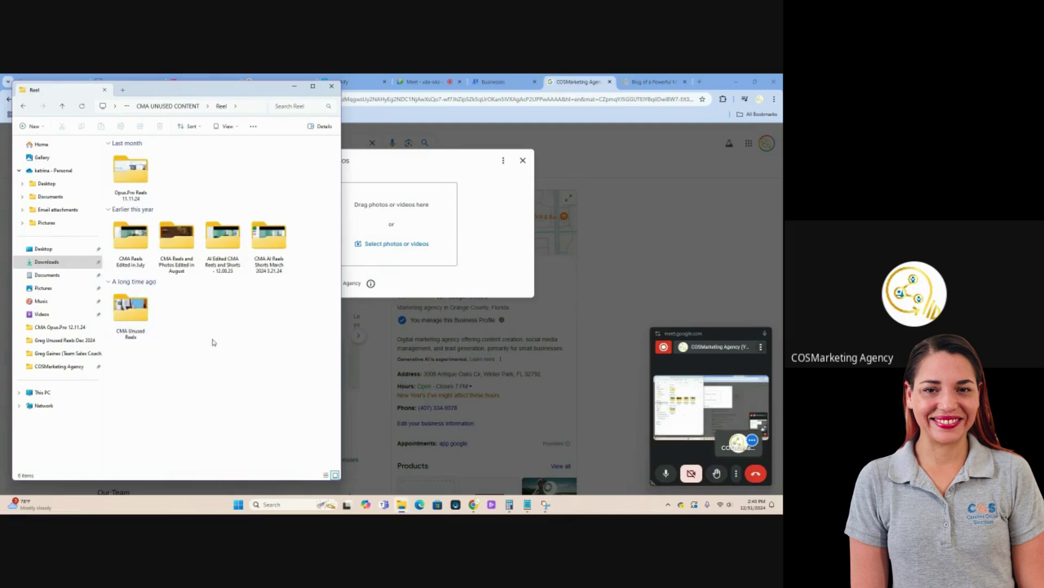
{"action": "double_click", "coordinate": [155, 154]}
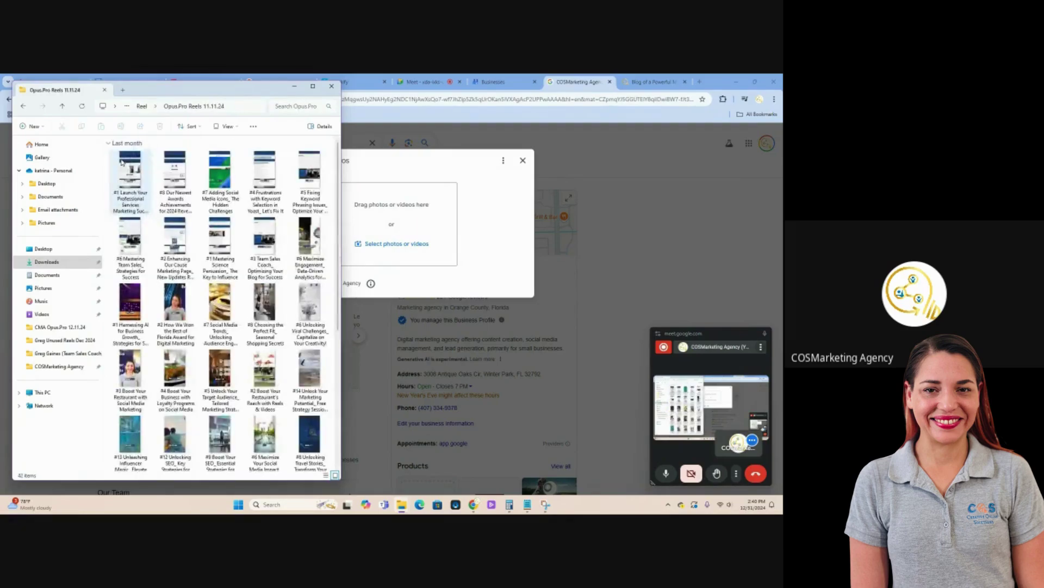
{"action": "scroll", "coordinate": [233, 391], "scroll_direction": "down", "scroll_amount": 5}
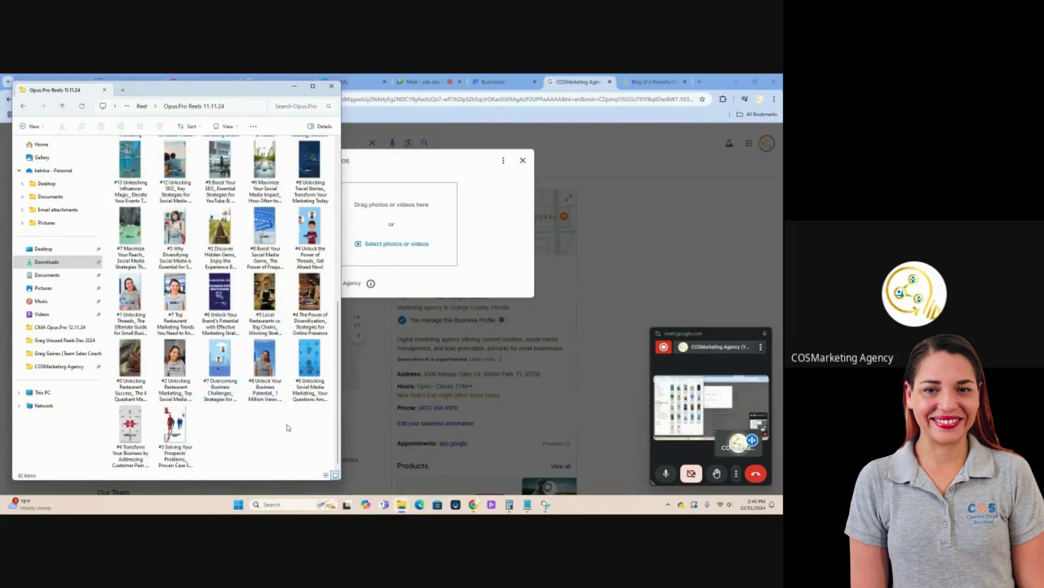
- Preview the "#3 Solving Your Prospects' Problems" reel, close the player and try to start renaming the file
{"action": "double_click", "coordinate": [174, 425]}
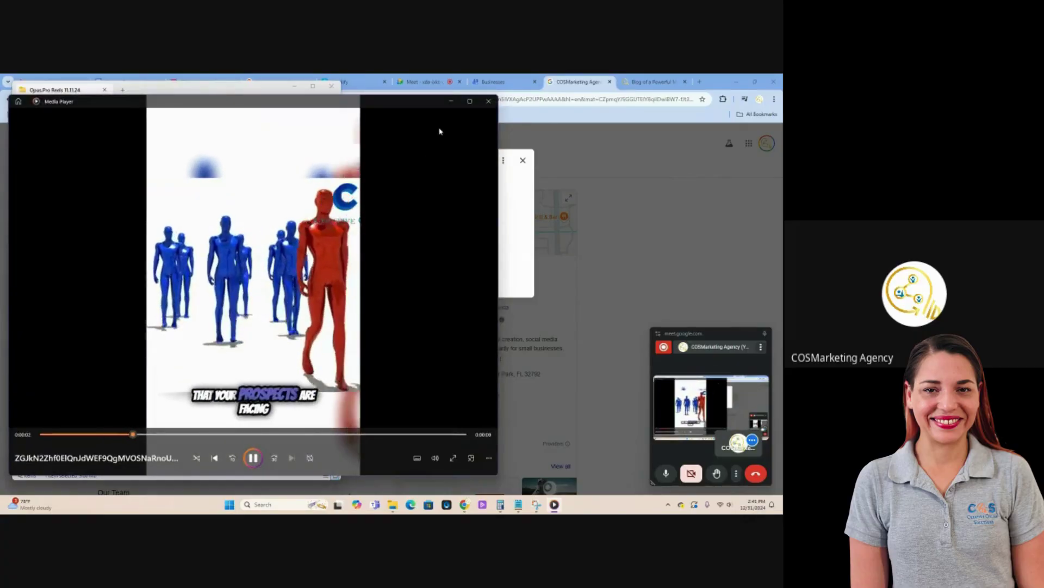
{"action": "left_click", "coordinate": [488, 103]}
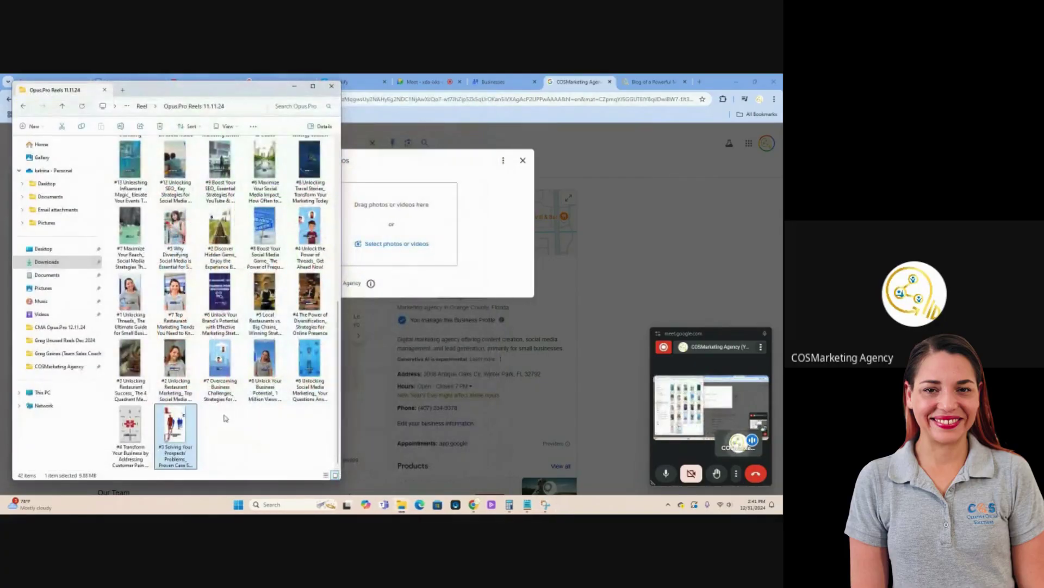
{"action": "right_click", "coordinate": [181, 438]}
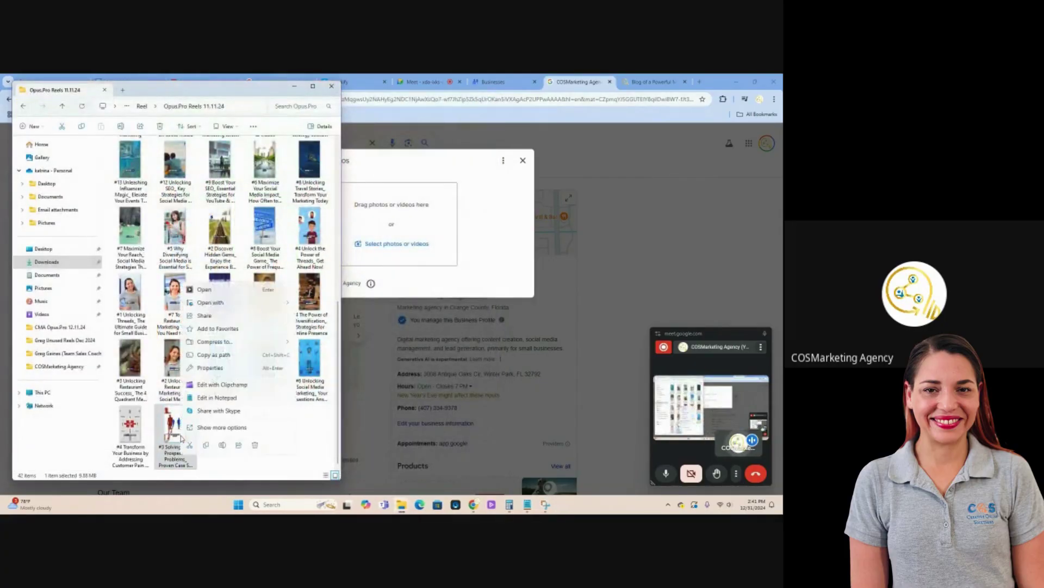
{"action": "left_click", "coordinate": [220, 446]}
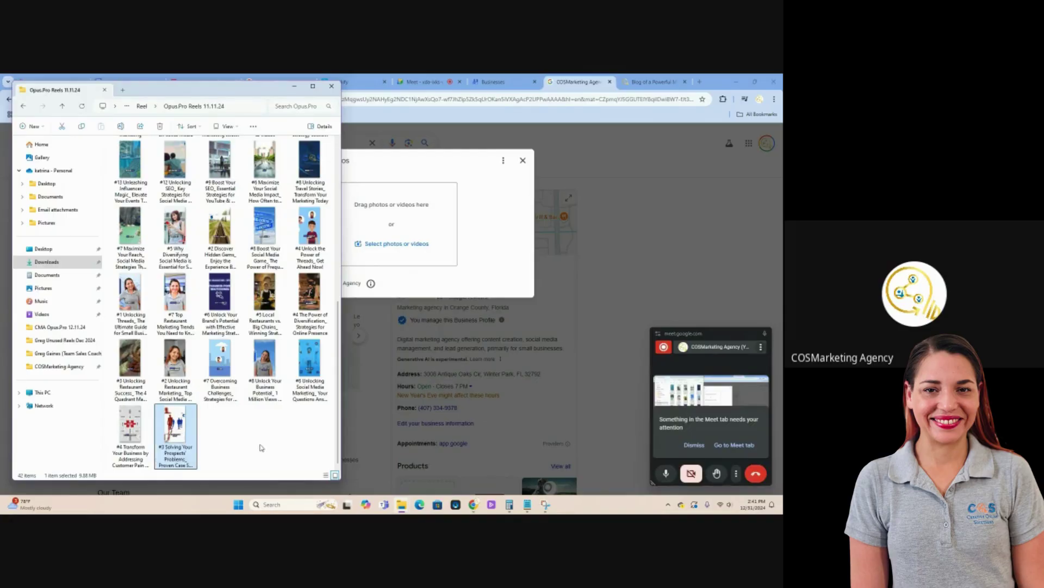
- Switch to the Google Meet call, choose to stay in the call, and return to the COSMarketing Agency listing
{"action": "left_click", "coordinate": [427, 82]}
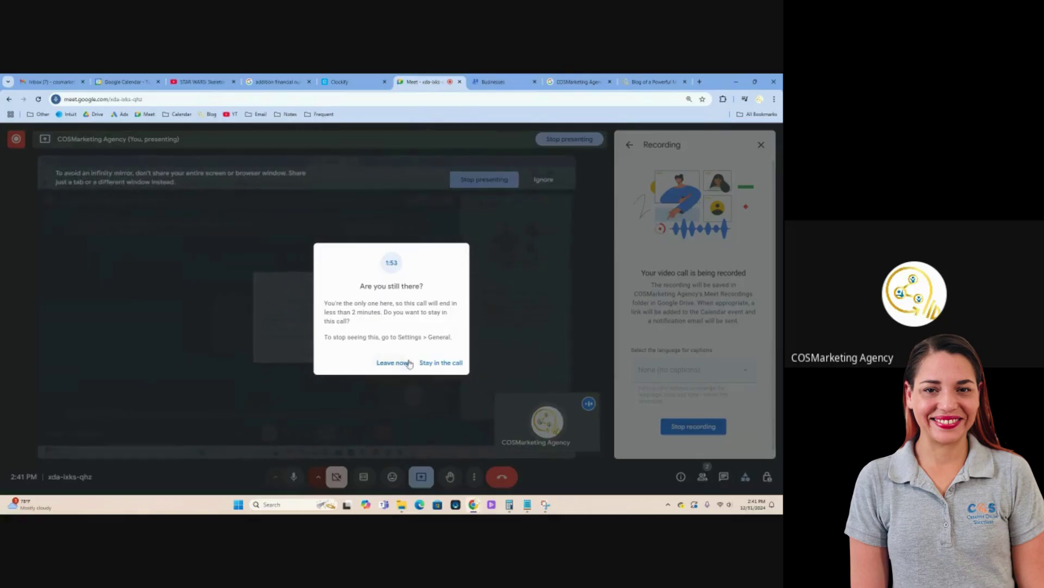
{"action": "left_click", "coordinate": [435, 362]}
{"action": "left_click", "coordinate": [576, 81]}
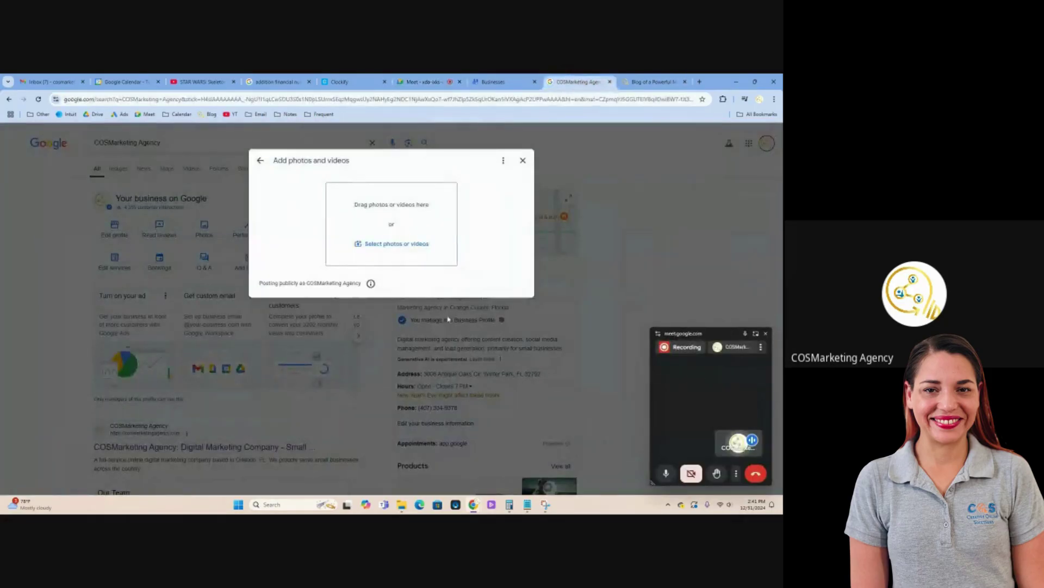
- Return to the Opus.Pro Reels folder and remove the "#3" prefix from the "Solving Your Prospects' Problems" file name
{"action": "mouse_move", "coordinate": [400, 505]}
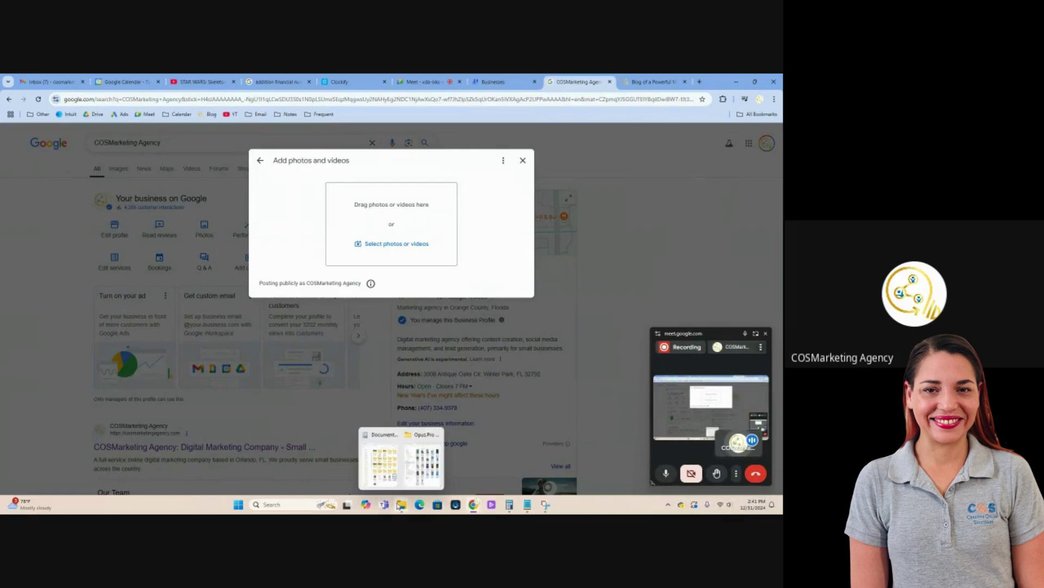
{"action": "left_click", "coordinate": [403, 457]}
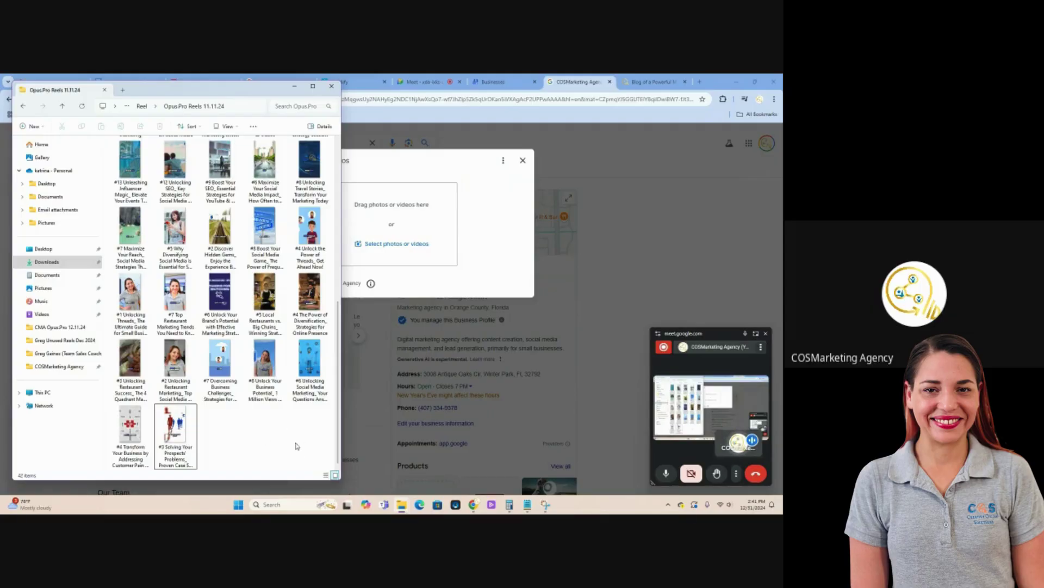
{"action": "right_click", "coordinate": [185, 435]}
{"action": "left_click", "coordinate": [224, 440]}
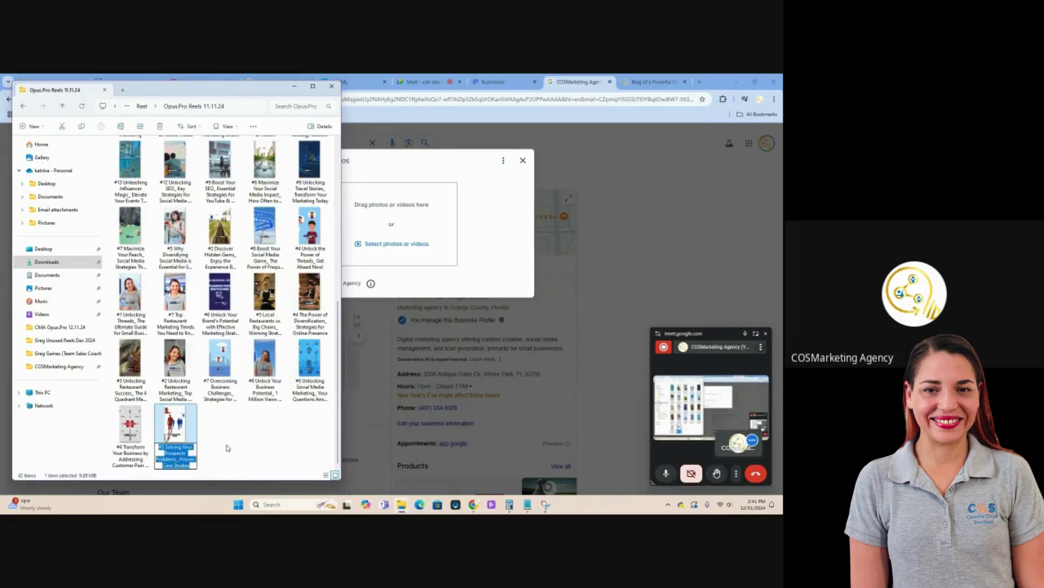
{"action": "double_click", "coordinate": [161, 446]}
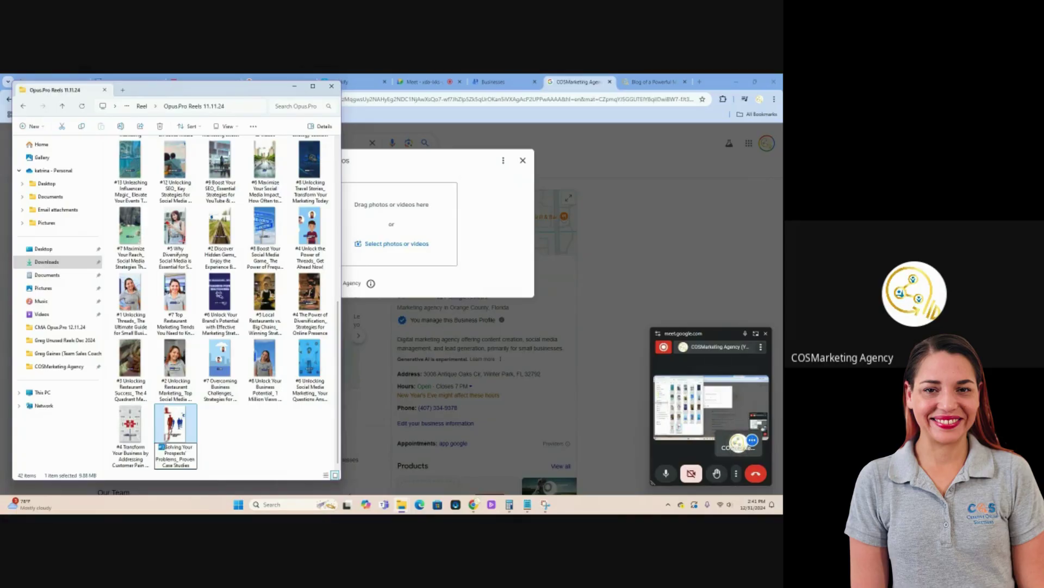
{"action": "key", "text": "BackSpace"}
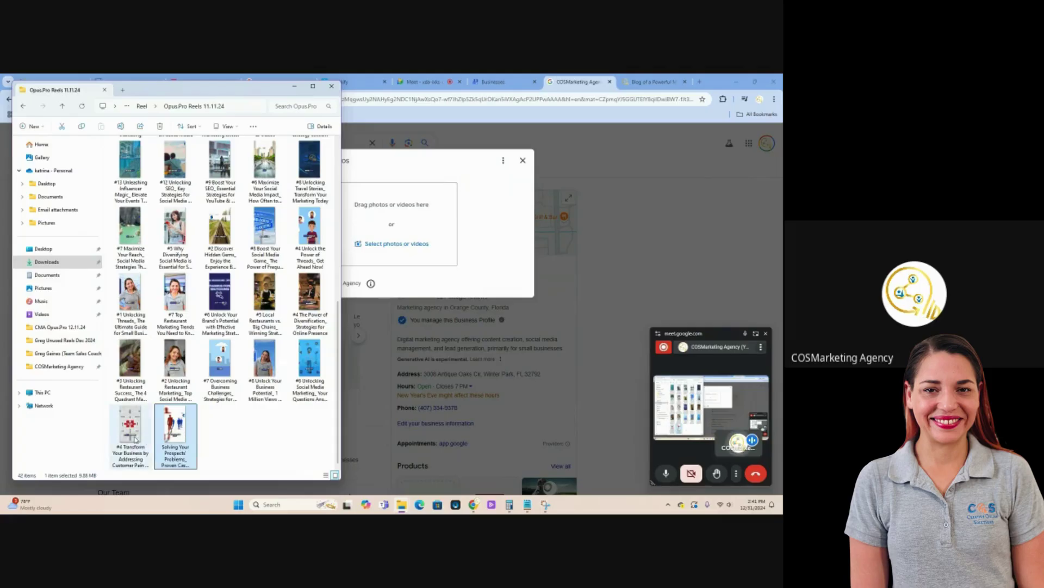
- Remove the "#4" prefix from the "Transform Your Business by Addressing Customer Pain Points" file name
{"action": "right_click", "coordinate": [139, 453]}
{"action": "left_click", "coordinate": [176, 446]}
{"action": "left_click", "coordinate": [118, 442]}
{"action": "left_click_drag", "start_coordinate": [119, 442], "coordinate": [106, 443]}
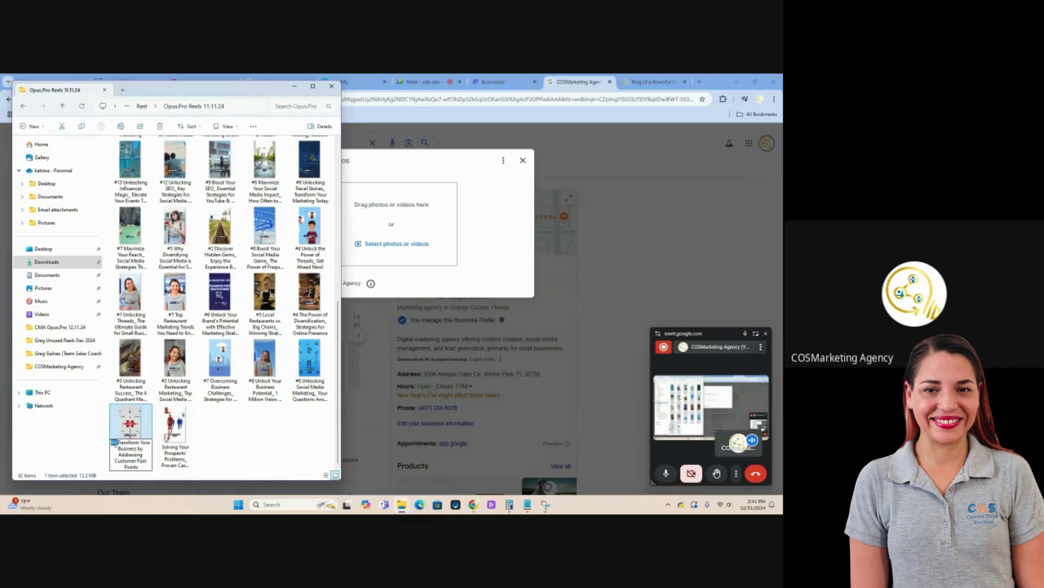
{"action": "key", "text": "BackSpace"}
- Rename the last reel in the row above as "Unlocking Social Media Marketing", dropping its number prefix and the "Your Questions Answered" ending
{"action": "right_click", "coordinate": [308, 378]}
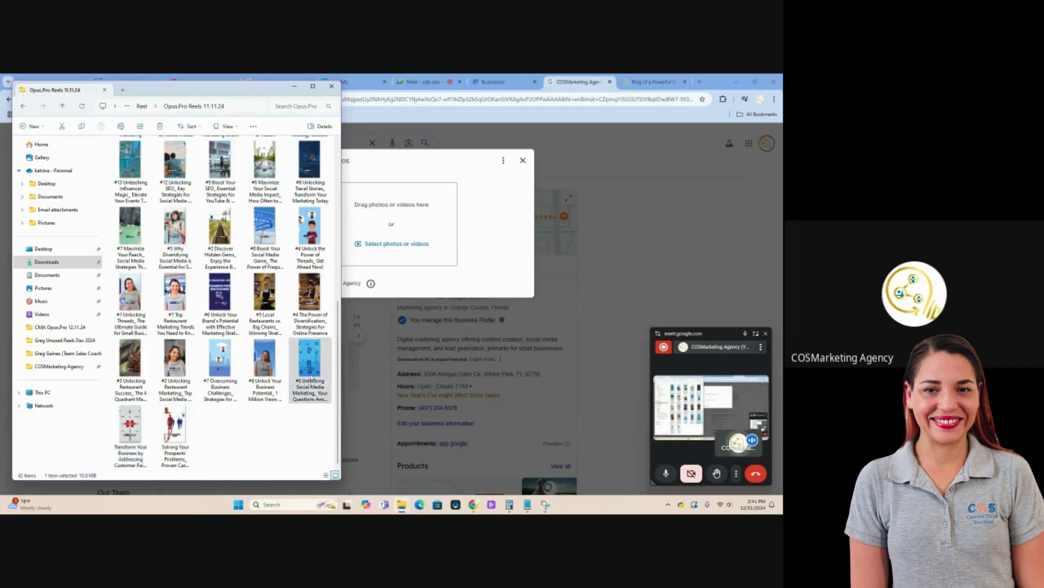
{"action": "left_click", "coordinate": [351, 384]}
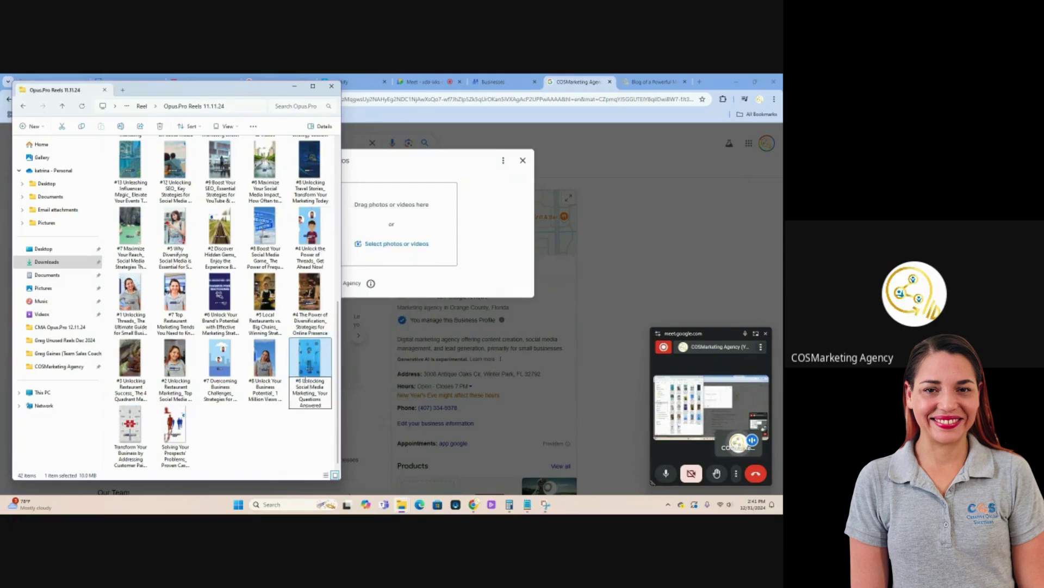
{"action": "left_click_drag", "start_coordinate": [303, 380], "coordinate": [296, 380]}
{"action": "key", "text": "BackSpace"}
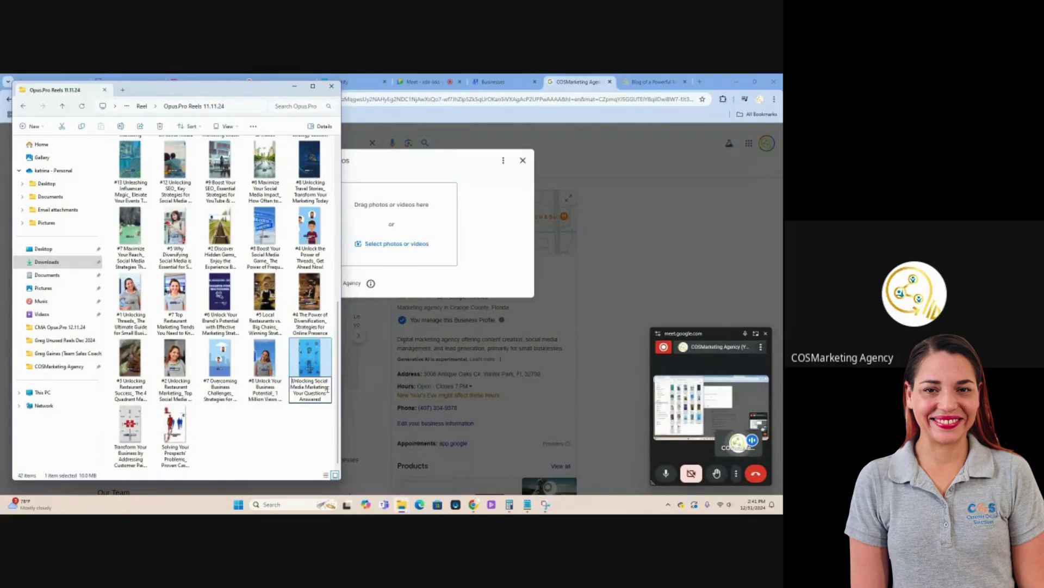
{"action": "left_click_drag", "start_coordinate": [326, 387], "coordinate": [328, 398]}
{"action": "key", "text": "BackSpace"}
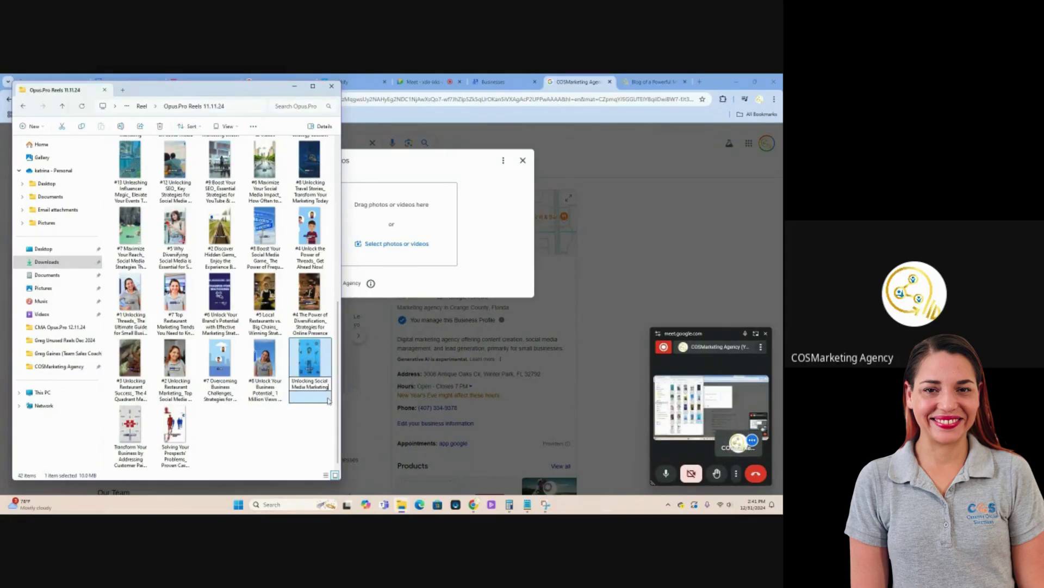
{"action": "key", "text": "Return"}
- Check the full file names of the "Solving Your Prospects' Problems" and "Transform Your Business" reels in rename mode
{"action": "right_click", "coordinate": [175, 435]}
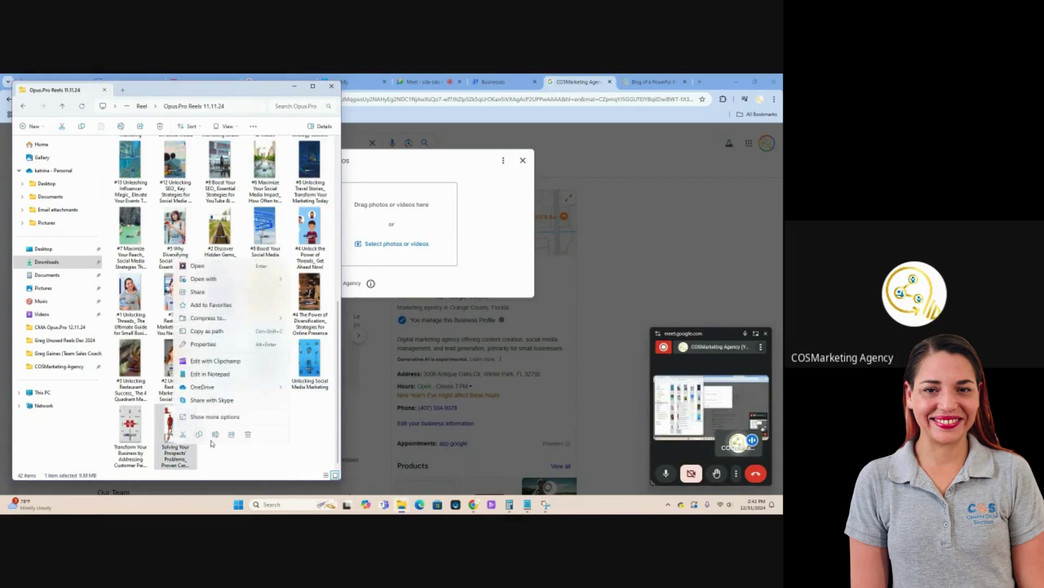
{"action": "left_click", "coordinate": [217, 437]}
{"action": "left_click", "coordinate": [169, 456]}
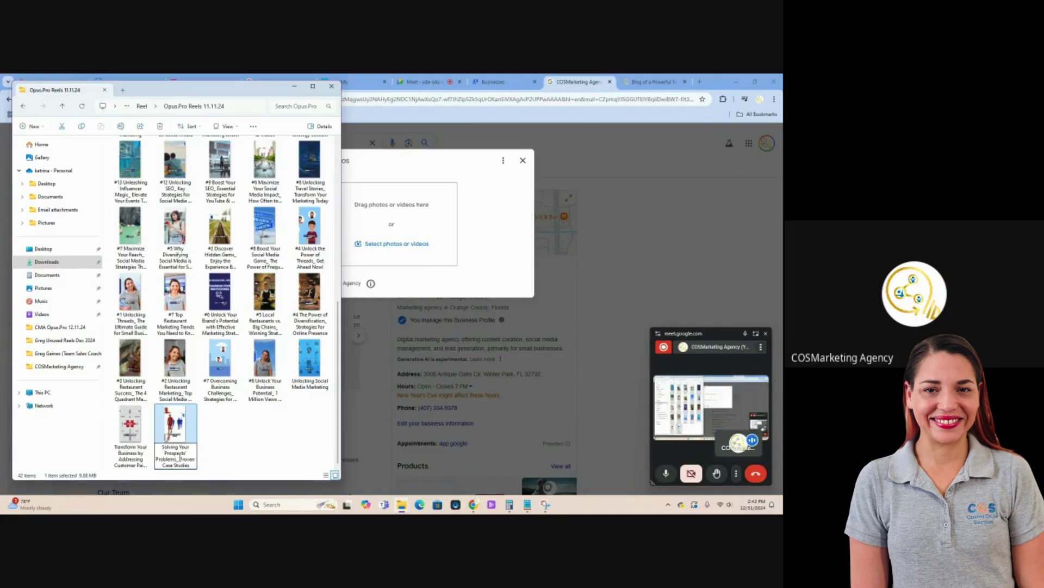
{"action": "left_click", "coordinate": [130, 430]}
{"action": "right_click", "coordinate": [130, 436]}
{"action": "left_click", "coordinate": [170, 455]}
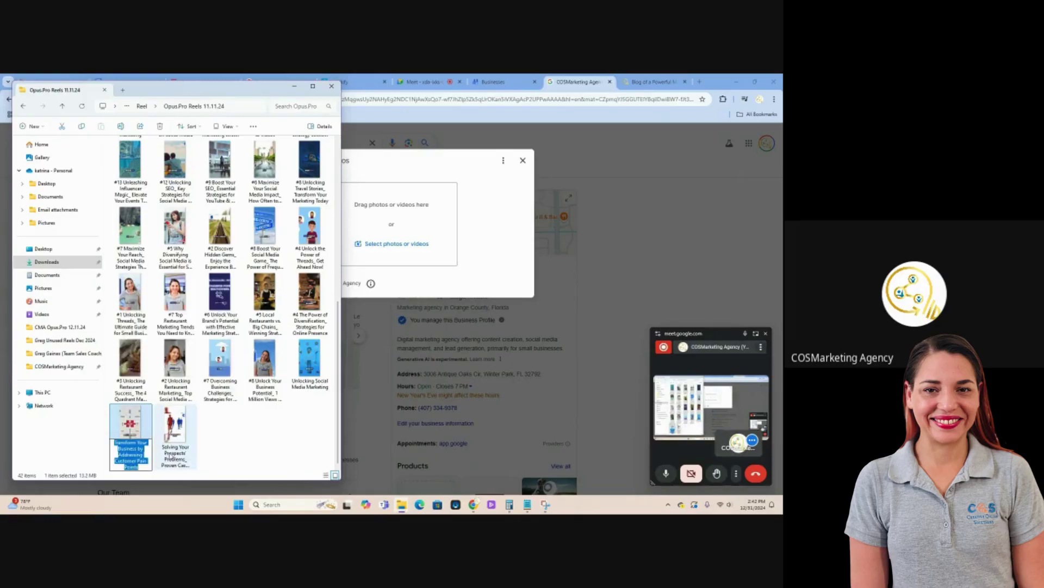
{"action": "left_click", "coordinate": [272, 429]}
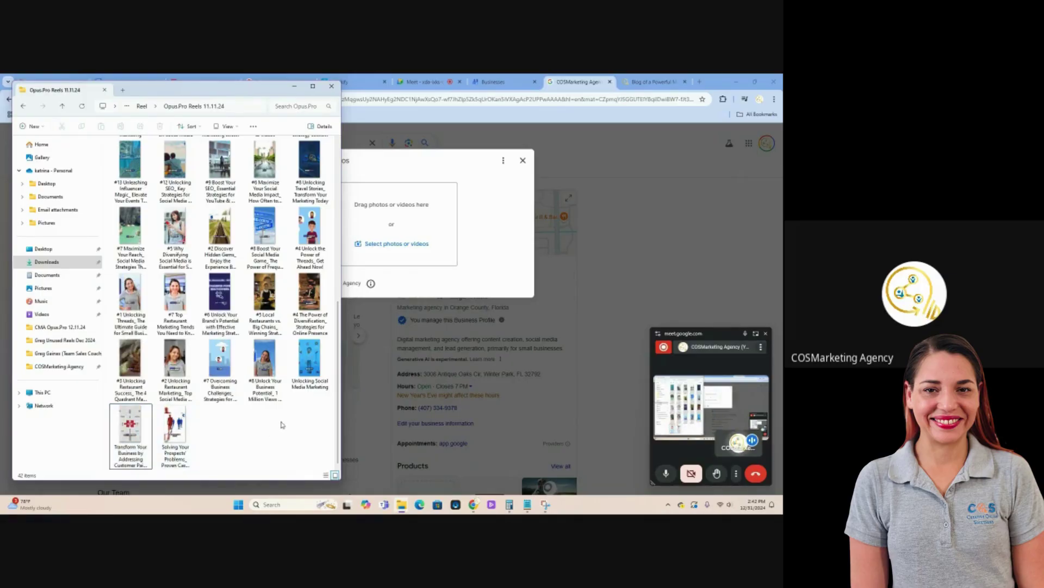
- Check the full file name of the "Unlocking Social Media Marketing" reel in rename mode, leaving the name as it is
{"action": "left_click", "coordinate": [322, 385]}
{"action": "left_click", "coordinate": [319, 409]}
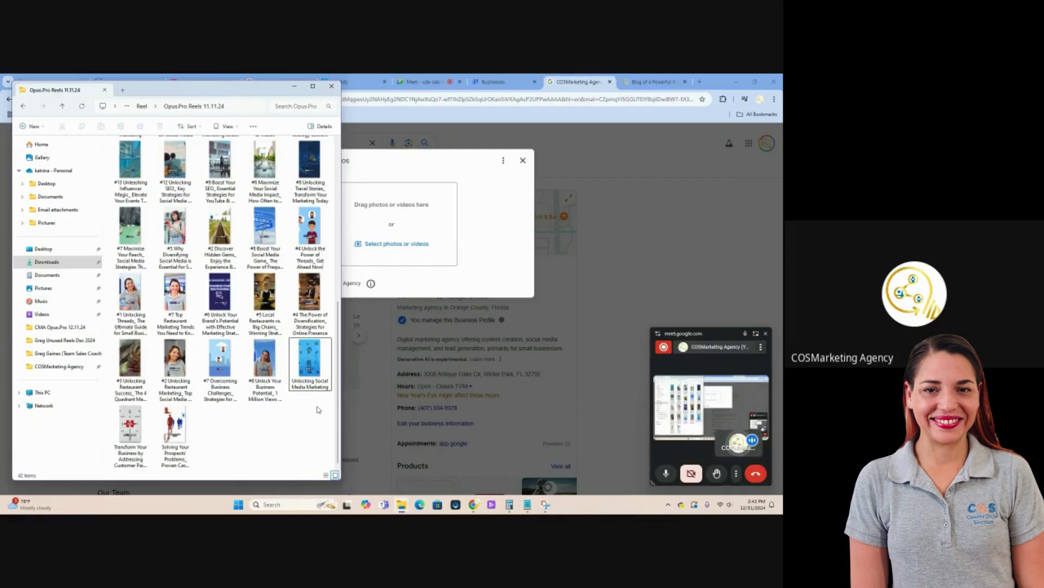
{"action": "right_click", "coordinate": [298, 381]}
{"action": "key", "text": "Escape"}
{"action": "right_click", "coordinate": [296, 373]}
{"action": "left_click", "coordinate": [313, 415]}
{"action": "left_click", "coordinate": [309, 388]}
{"action": "right_click", "coordinate": [308, 388]}
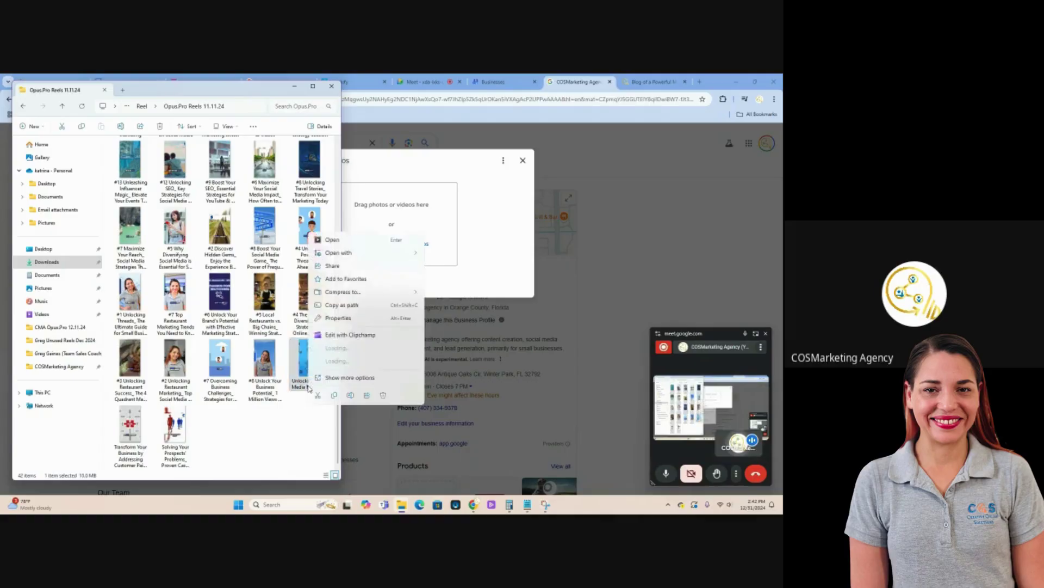
{"action": "left_click", "coordinate": [350, 394]}
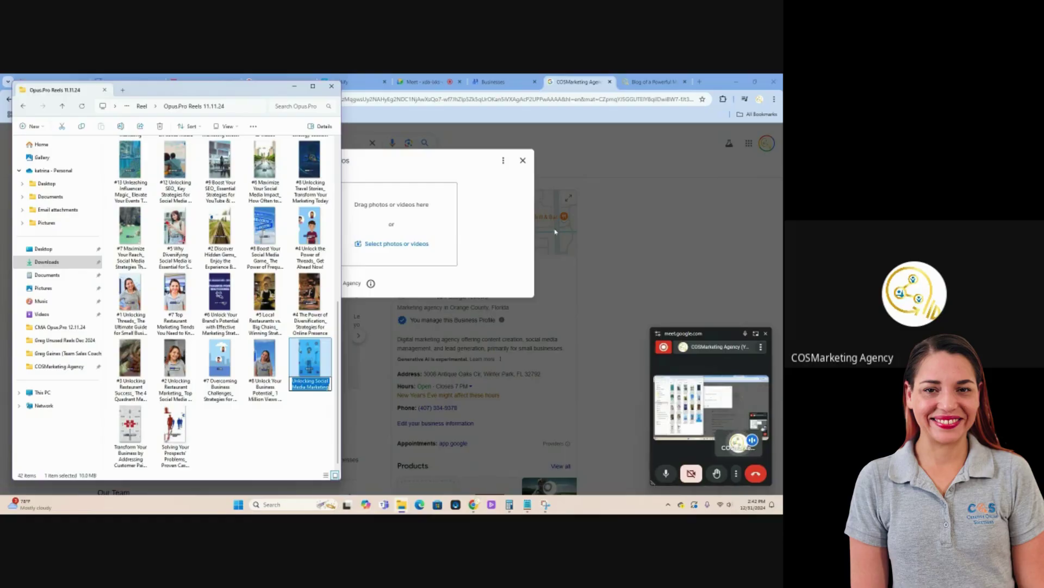
{"action": "left_click", "coordinate": [312, 421]}
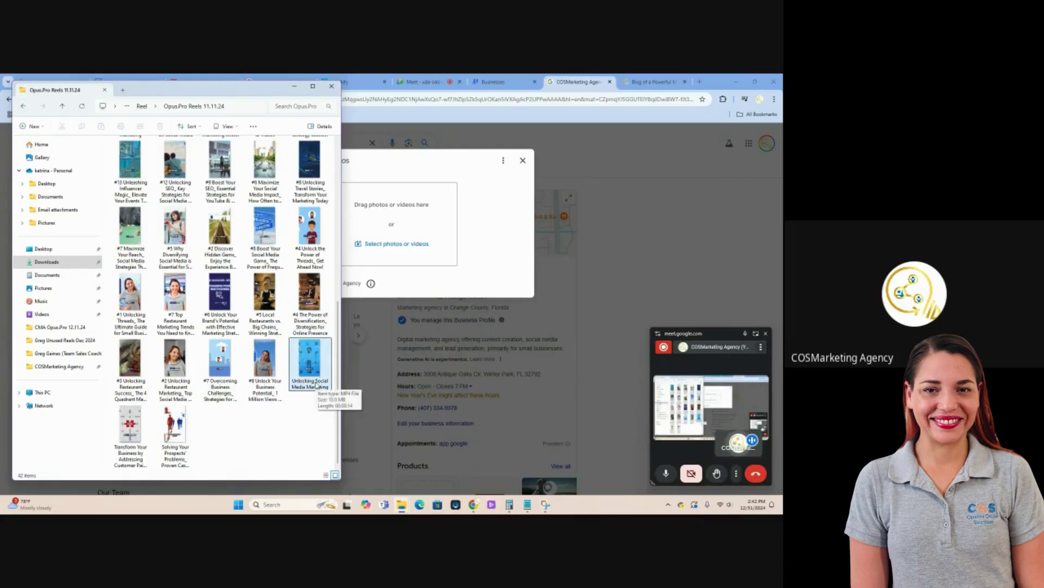
{"action": "left_click", "coordinate": [317, 385]}
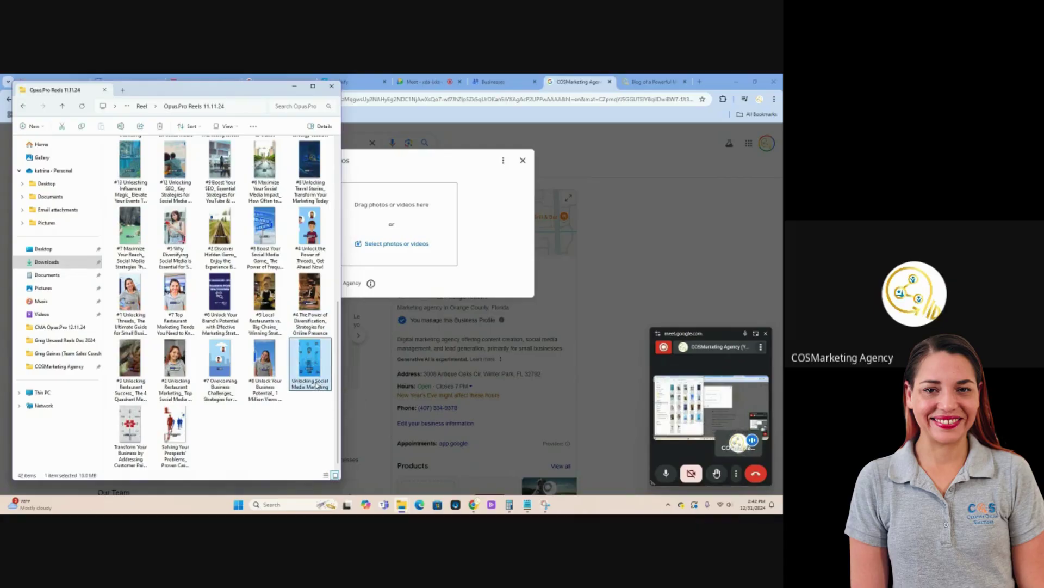
{"action": "left_click", "coordinate": [303, 430]}
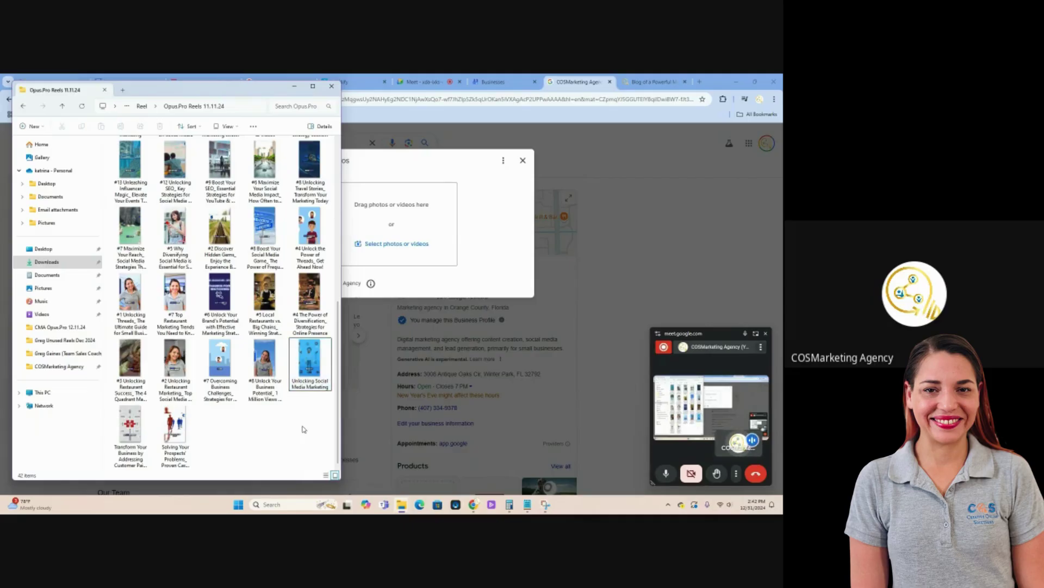
- Check the full file names of the "Transform Your Business" and "Solving Your Prospects' Problems" reels in rename mode
{"action": "left_click", "coordinate": [131, 433]}
{"action": "right_click", "coordinate": [131, 432]}
{"action": "left_click", "coordinate": [173, 445]}
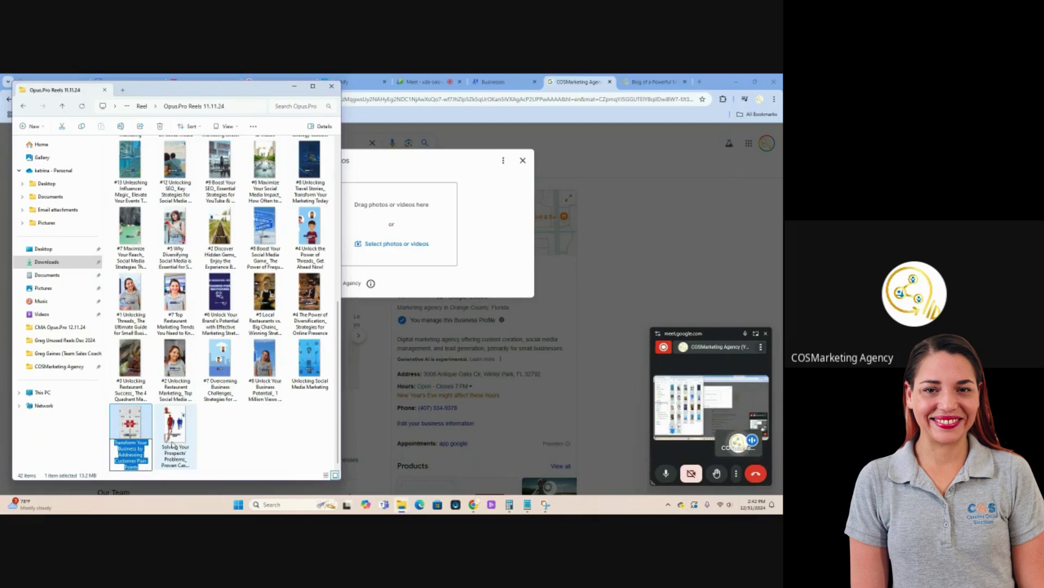
{"action": "left_click", "coordinate": [135, 429]}
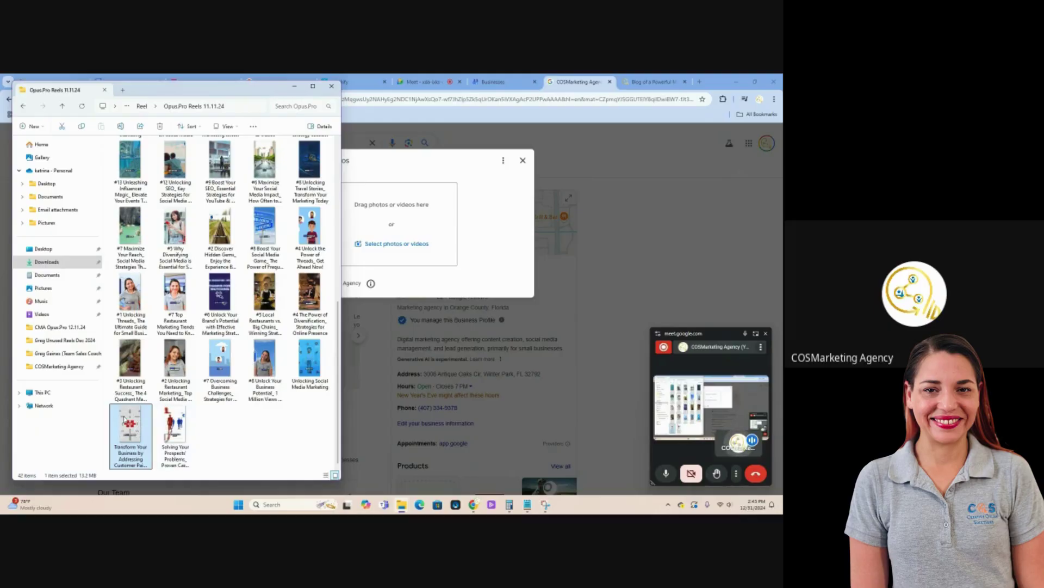
{"action": "right_click", "coordinate": [175, 438]}
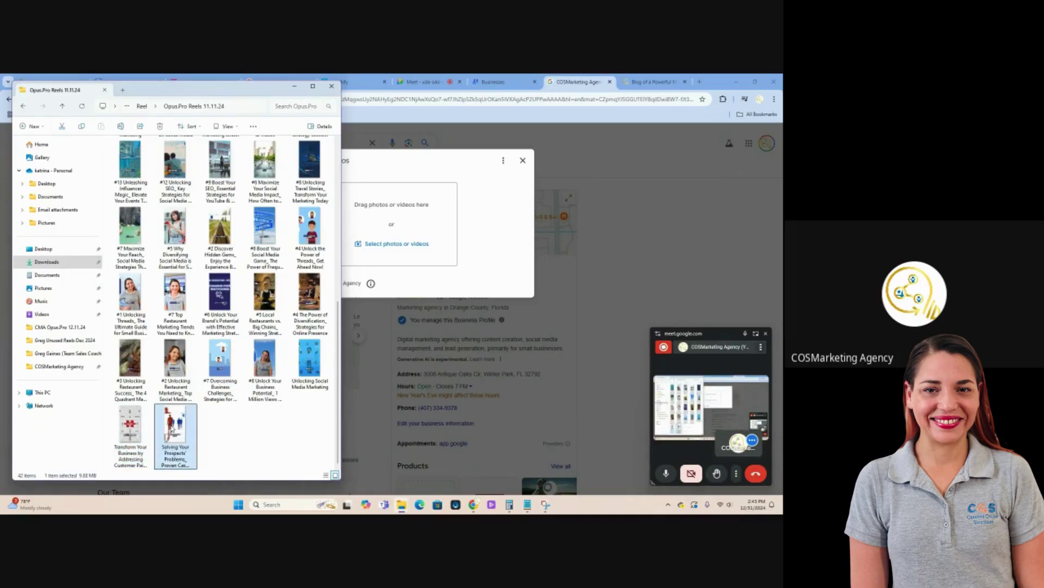
{"action": "left_click", "coordinate": [211, 436]}
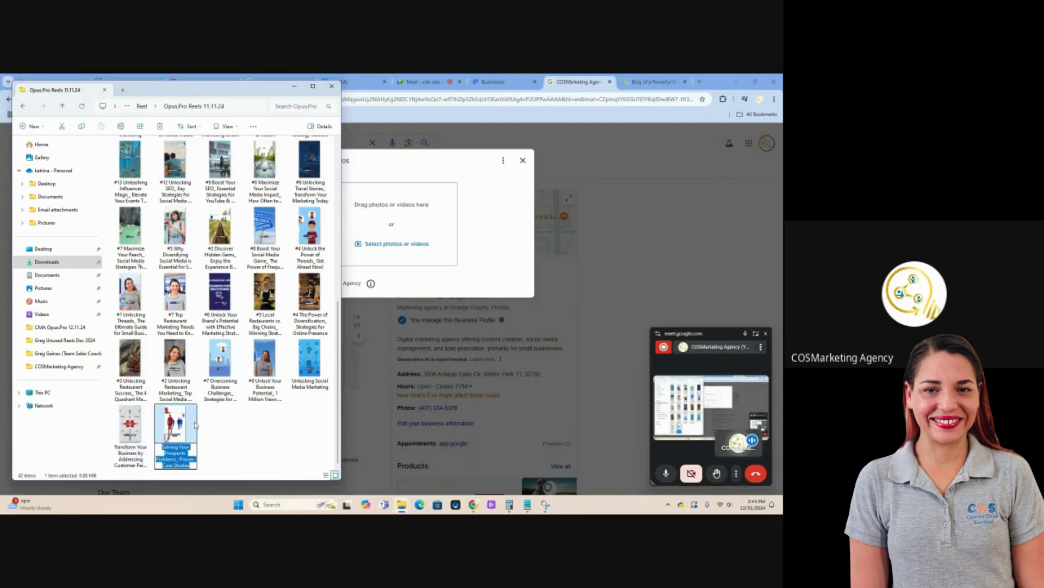
{"action": "left_click", "coordinate": [223, 419]}
- Upload the three renamed reels together to the business profile's photos and videos
{"action": "left_click", "coordinate": [309, 362]}
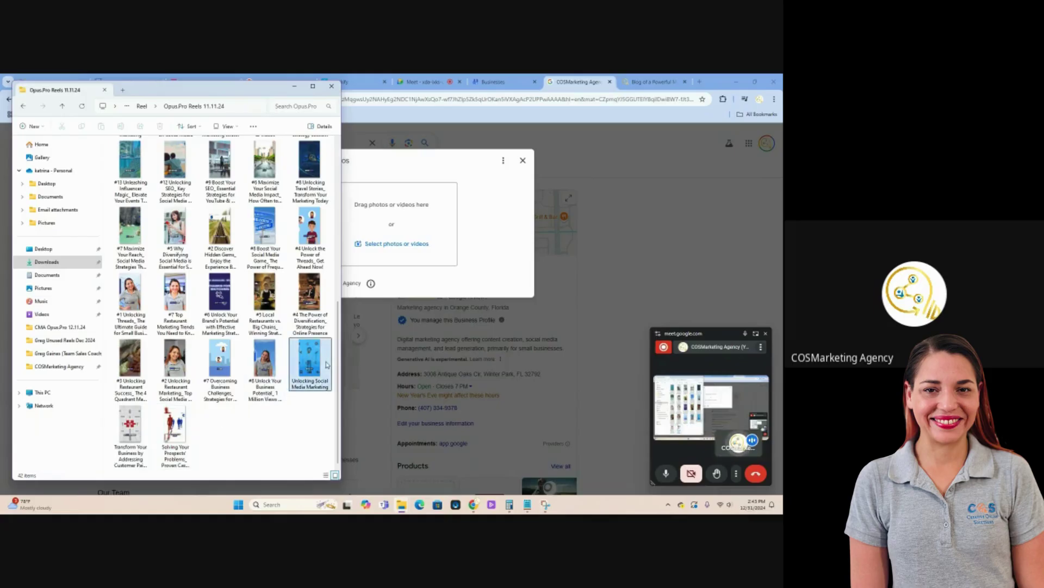
{"action": "left_click", "coordinate": [173, 440], "text": "shift"}
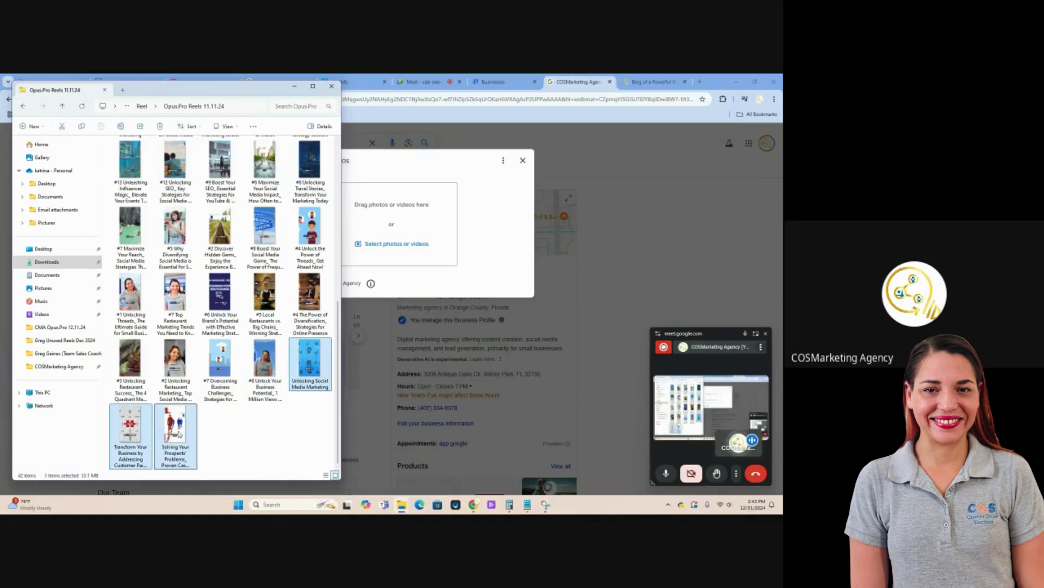
{"action": "left_click_drag", "start_coordinate": [316, 354], "coordinate": [407, 218]}
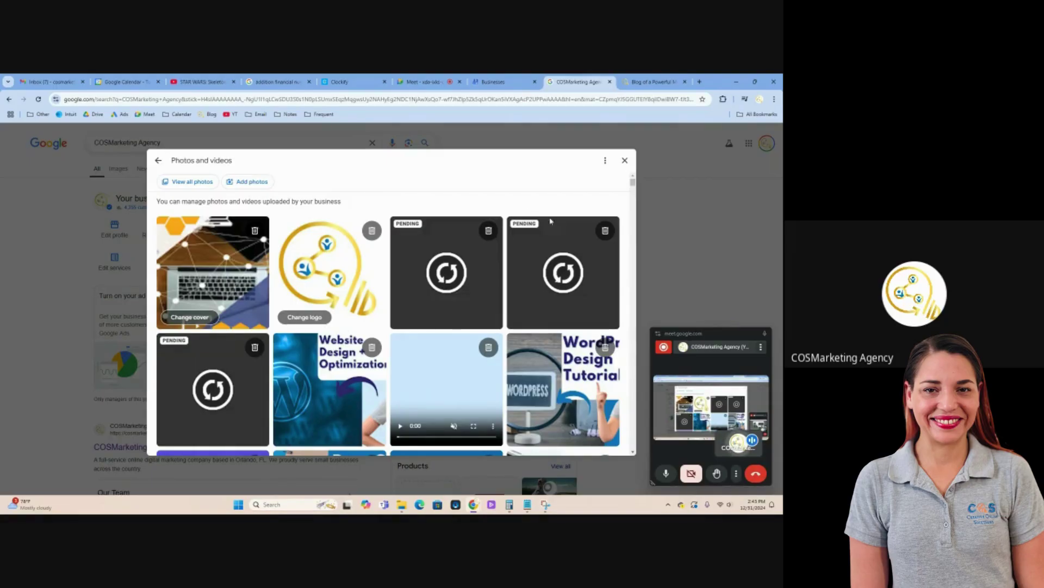
- Look through the photos and videos uploaded by the business, then return to the start of the gallery
{"action": "scroll", "coordinate": [554, 247], "scroll_direction": "down", "scroll_amount": 8}
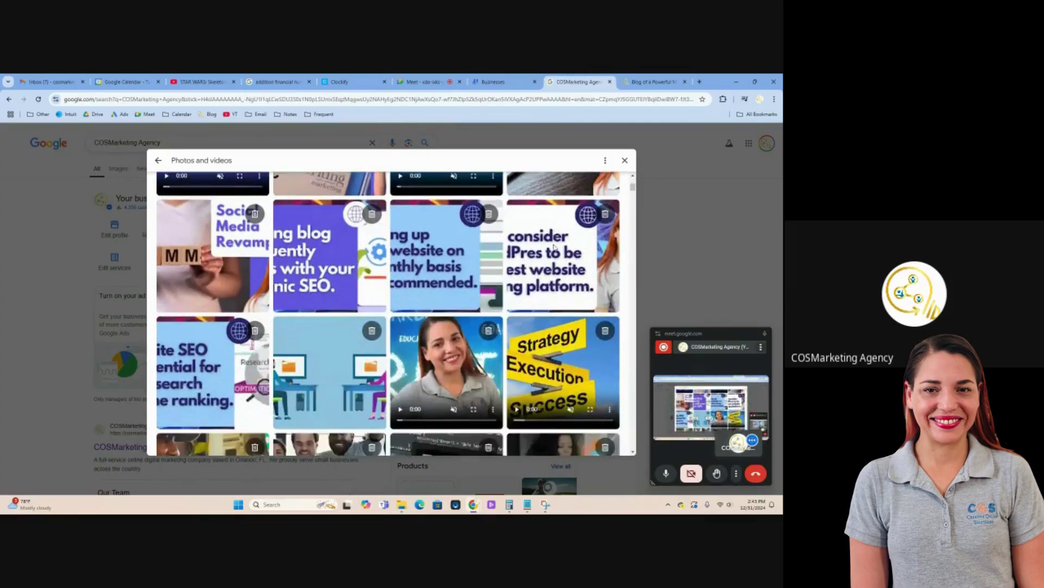
{"action": "scroll", "coordinate": [555, 248], "scroll_direction": "down", "scroll_amount": 9}
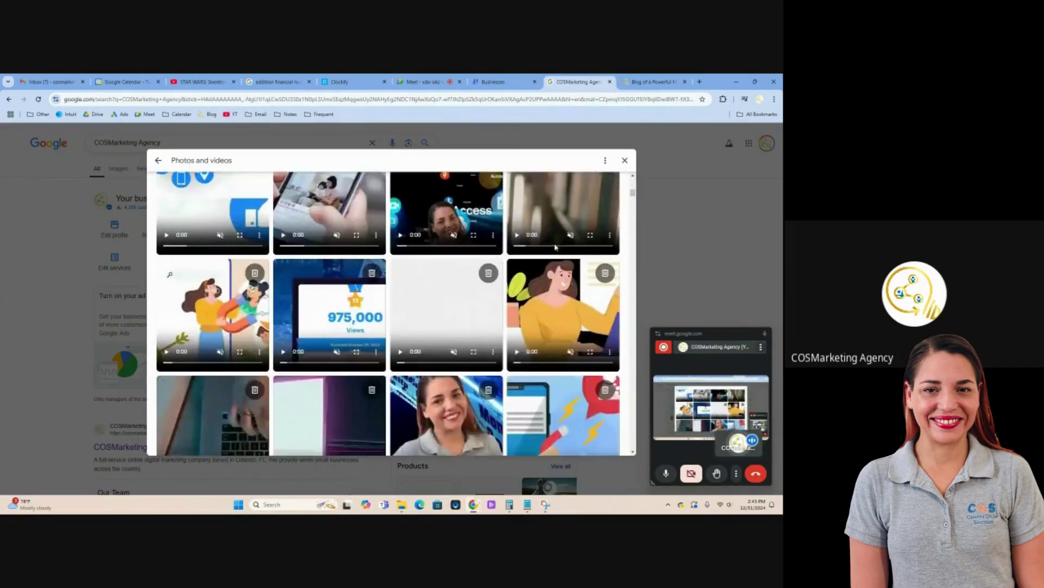
{"action": "scroll", "coordinate": [554, 247], "scroll_direction": "down", "scroll_amount": 6}
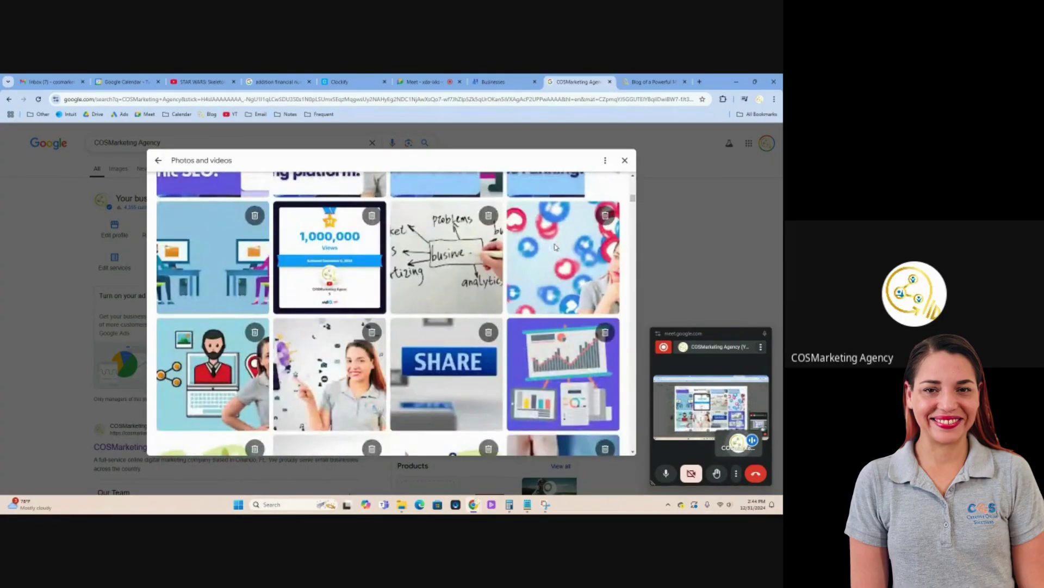
{"action": "scroll", "coordinate": [555, 244], "scroll_direction": "down", "scroll_amount": 5}
{"action": "scroll", "coordinate": [555, 244], "scroll_direction": "down", "scroll_amount": 5}
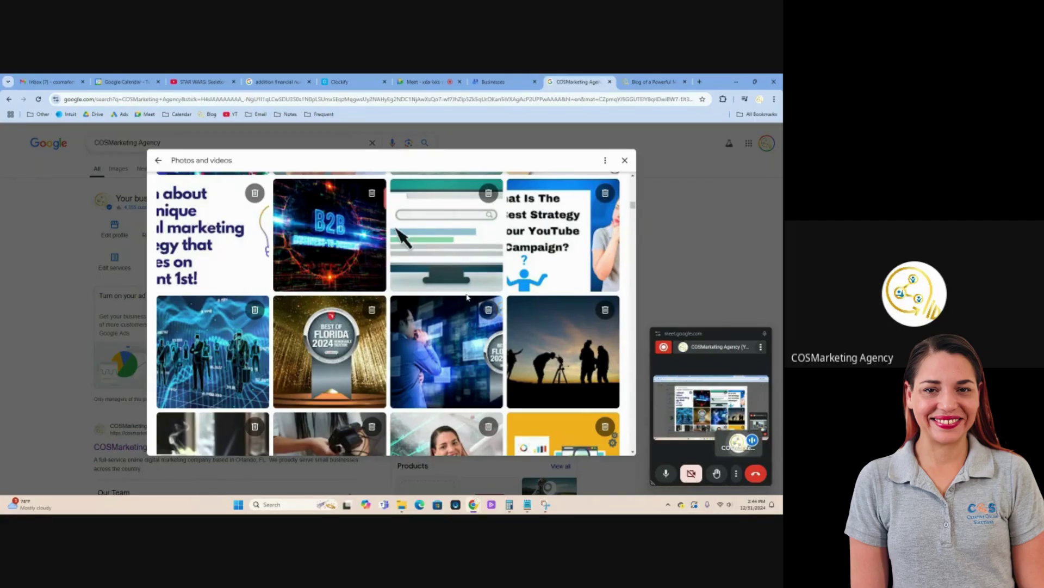
{"action": "scroll", "coordinate": [467, 298], "scroll_direction": "up", "scroll_amount": 10}
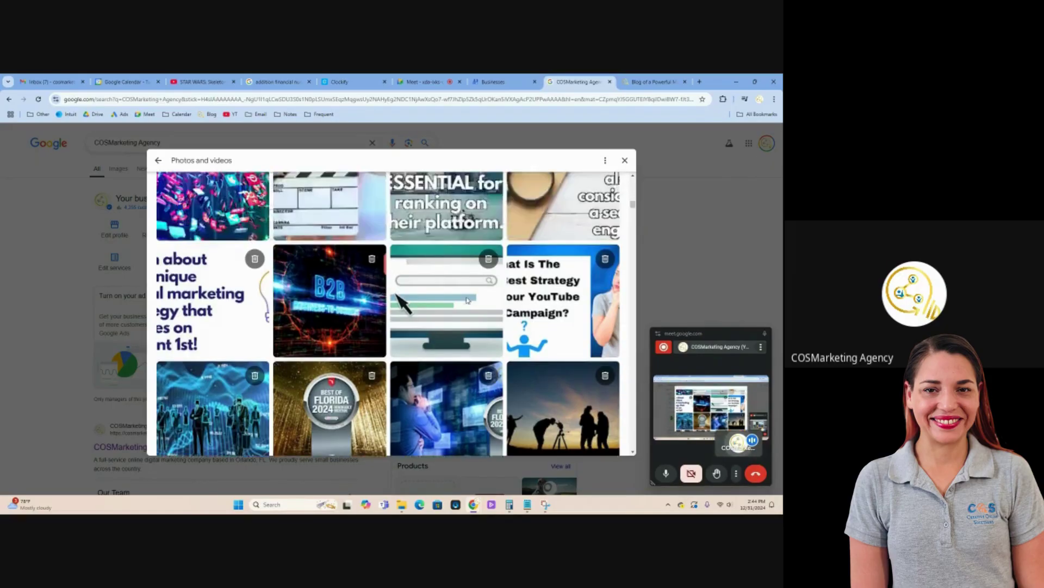
{"action": "scroll", "coordinate": [467, 299], "scroll_direction": "up", "scroll_amount": 5}
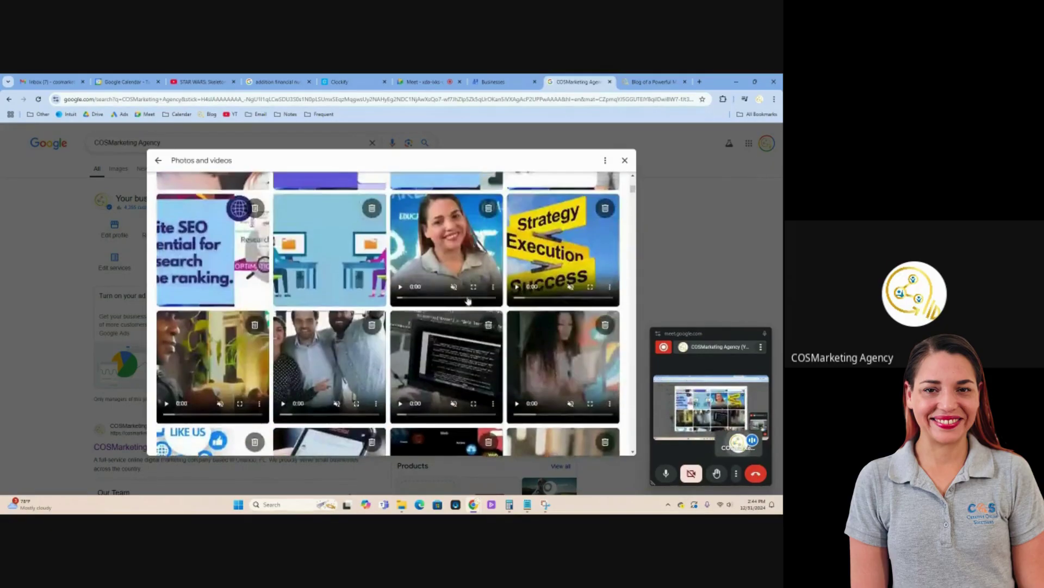
{"action": "scroll", "coordinate": [473, 301], "scroll_direction": "up", "scroll_amount": 5}
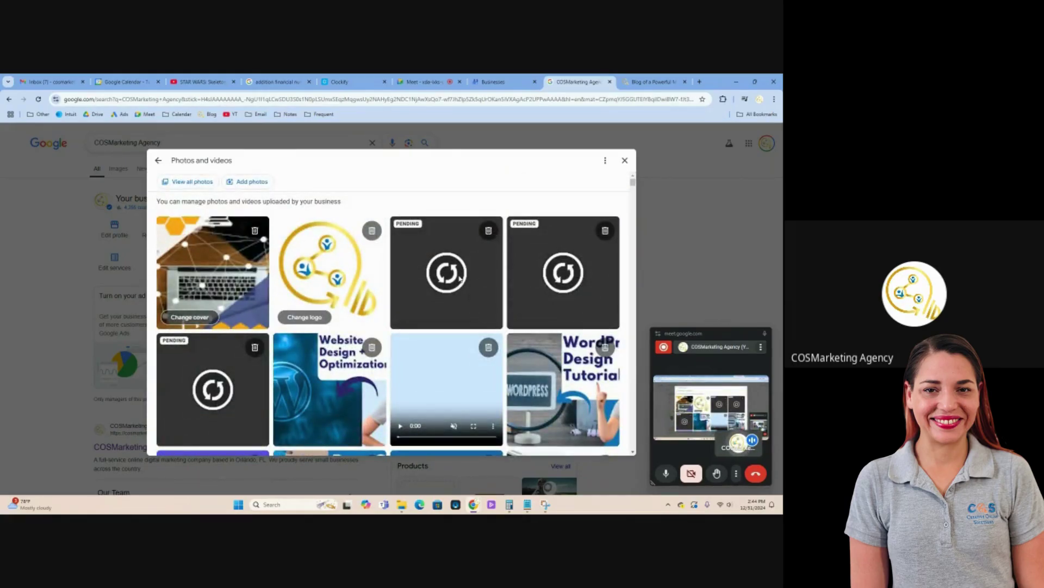
- Leave the gallery, reopen the listing's Add photos and videos dialog, and bring the Opus.Pro Reels 11.11.24 folder to the front
{"action": "left_click", "coordinate": [158, 160]}
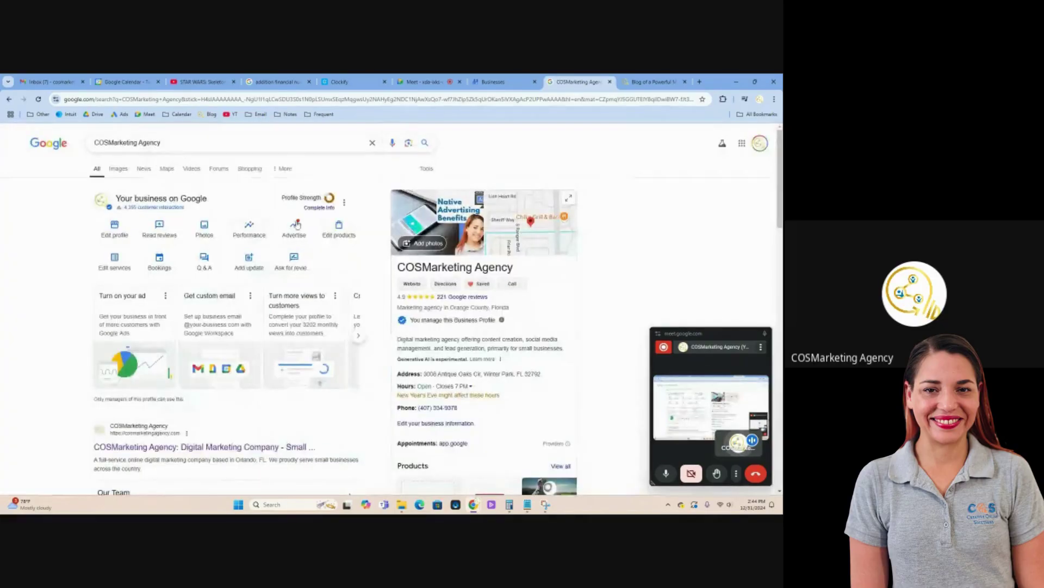
{"action": "left_click", "coordinate": [431, 252]}
{"action": "mouse_move", "coordinate": [402, 504]}
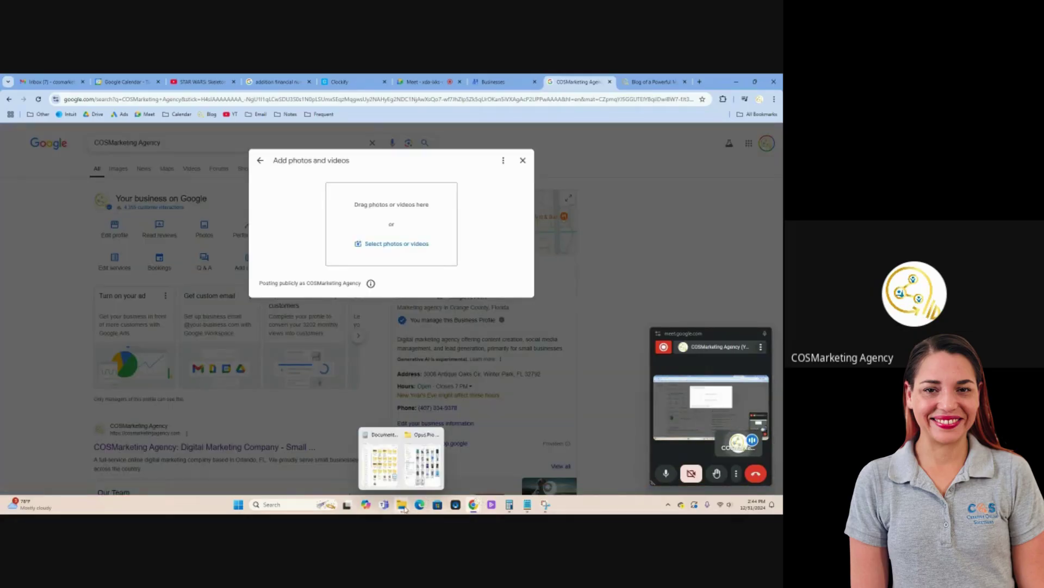
{"action": "left_click", "coordinate": [426, 477]}
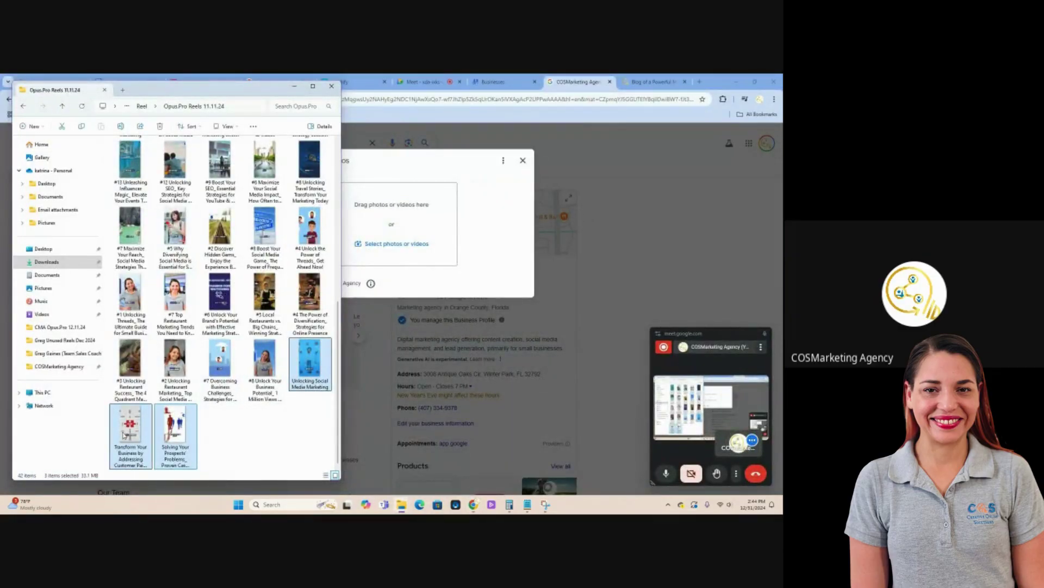
- Move the three uploaded reels up through the Reel folder into CMA UNUSED CONTENT and open that folder
{"action": "left_click_drag", "start_coordinate": [121, 437], "coordinate": [144, 109]}
{"action": "left_click", "coordinate": [142, 106]}
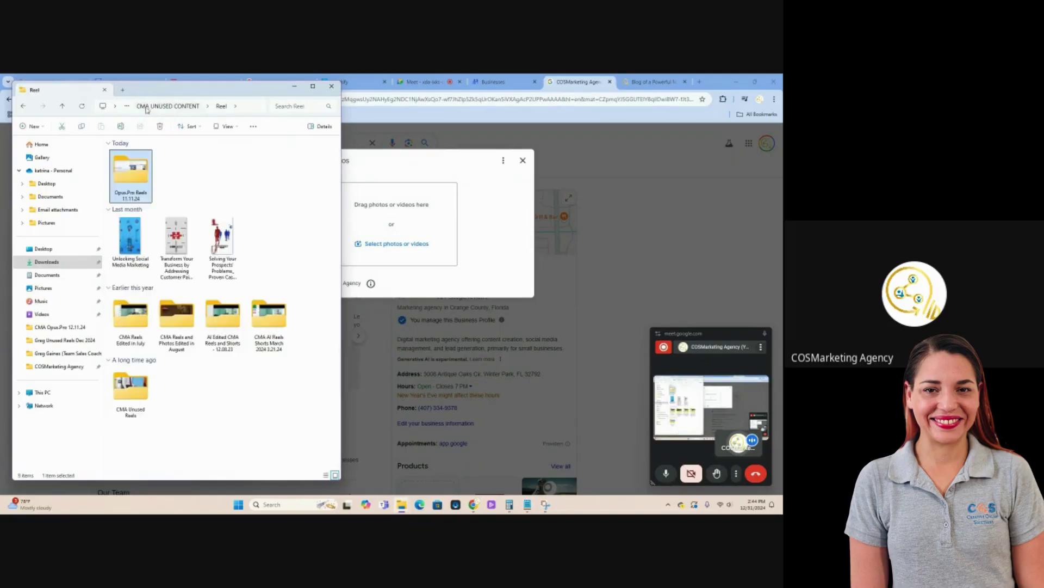
{"action": "left_click", "coordinate": [226, 259]}
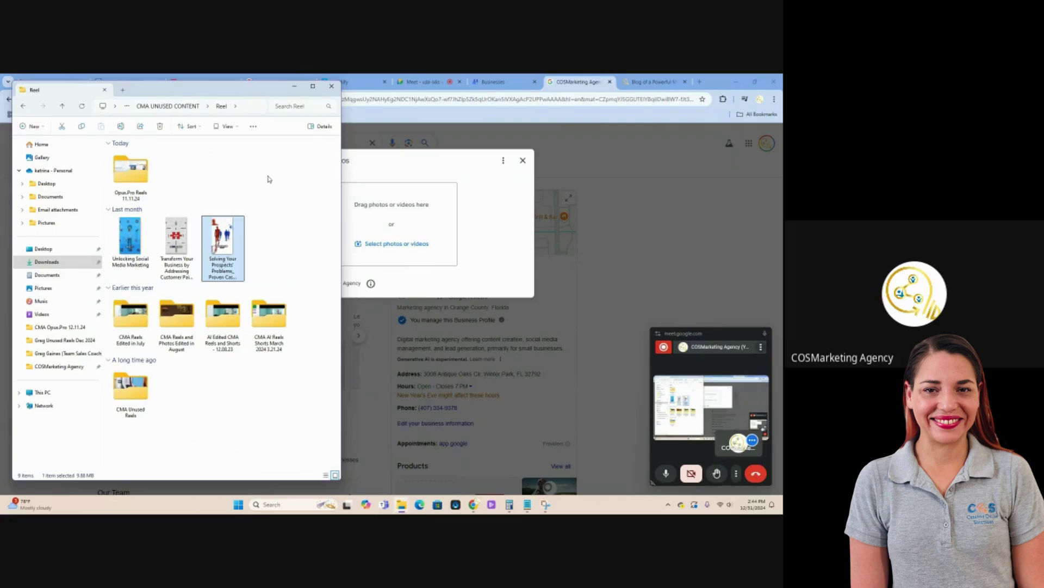
{"action": "left_click", "coordinate": [150, 242], "text": "shift"}
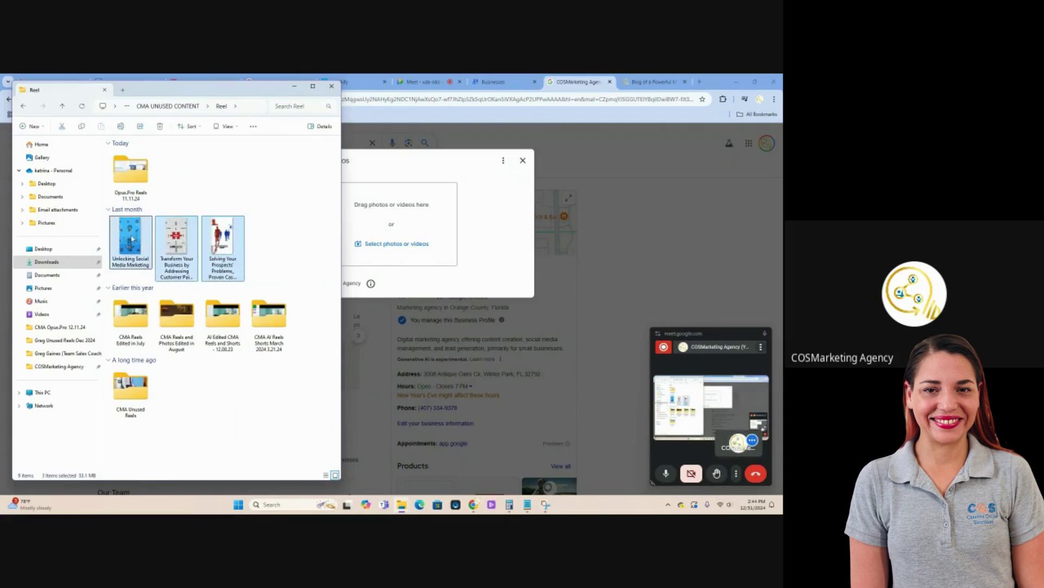
{"action": "left_click", "coordinate": [164, 107]}
{"action": "left_click", "coordinate": [261, 322]}
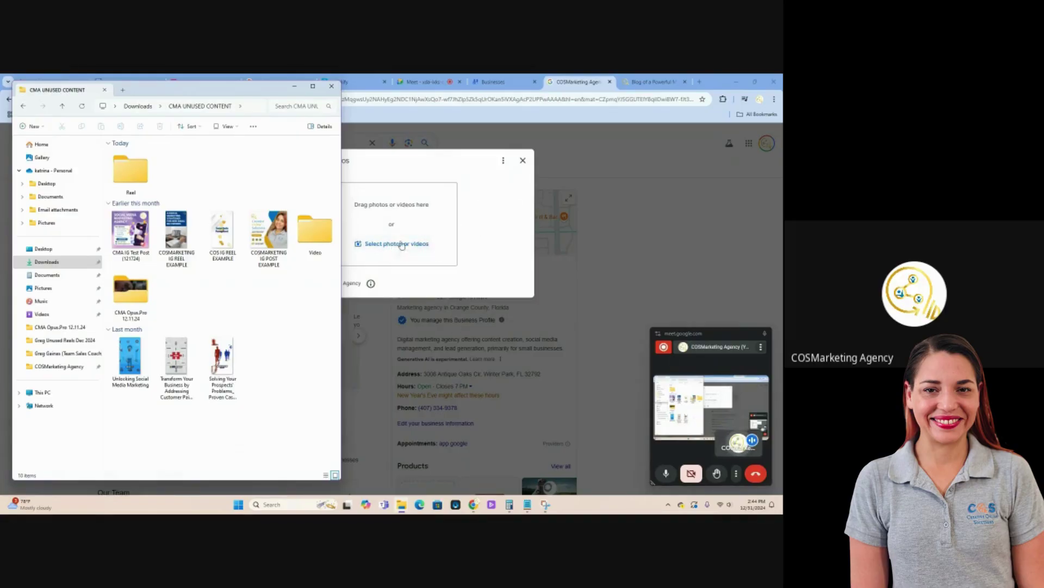
- Bring the CMA UNUSED CONTENT folder back to the front and check the "Solving Your Prospects' Problems" reel's full file name in rename mode
{"action": "left_click", "coordinate": [571, 246]}
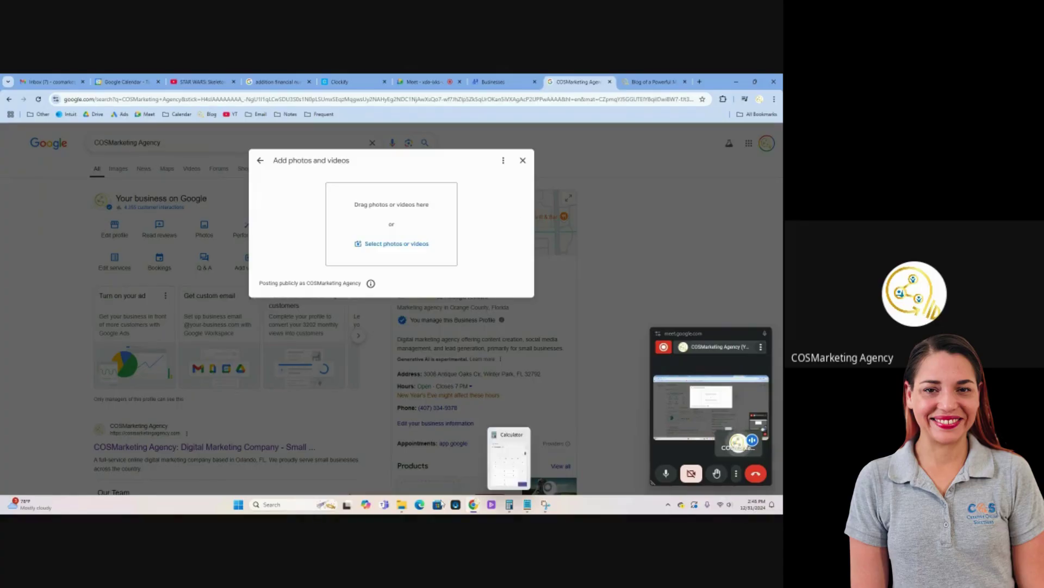
{"action": "mouse_move", "coordinate": [401, 504]}
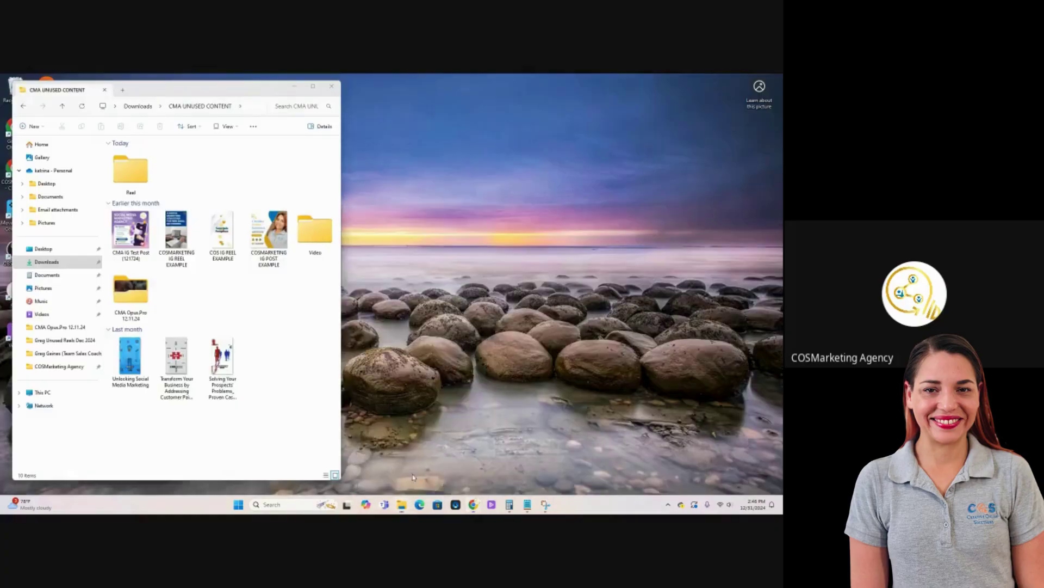
{"action": "left_click", "coordinate": [396, 474]}
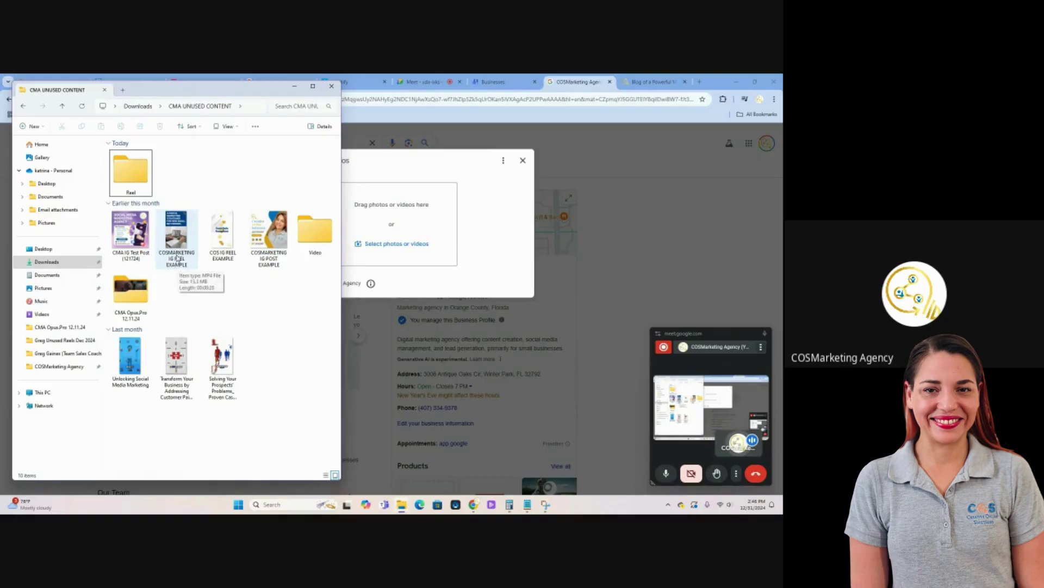
{"action": "right_click", "coordinate": [218, 381]}
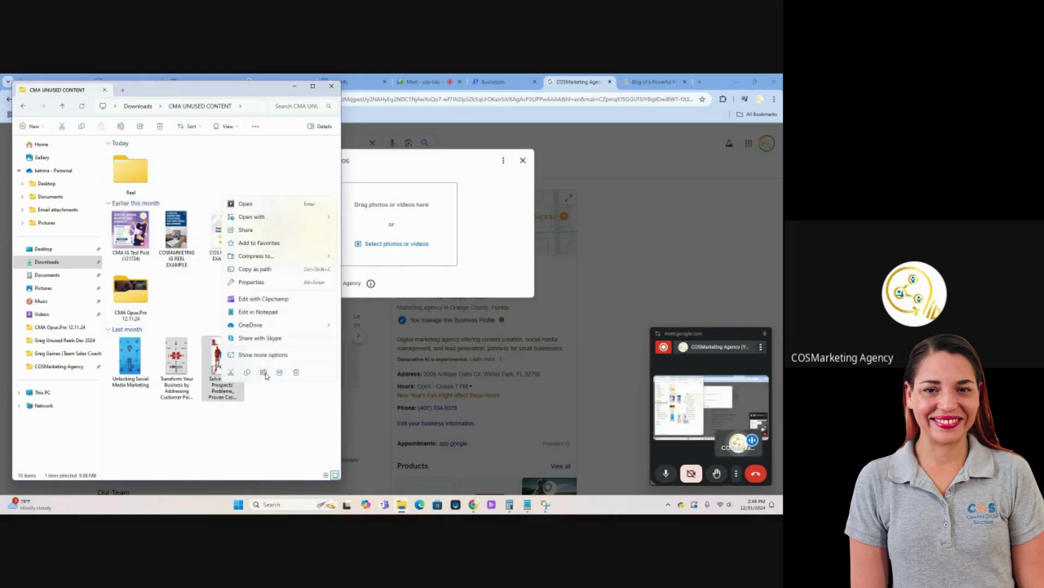
{"action": "left_click", "coordinate": [264, 373]}
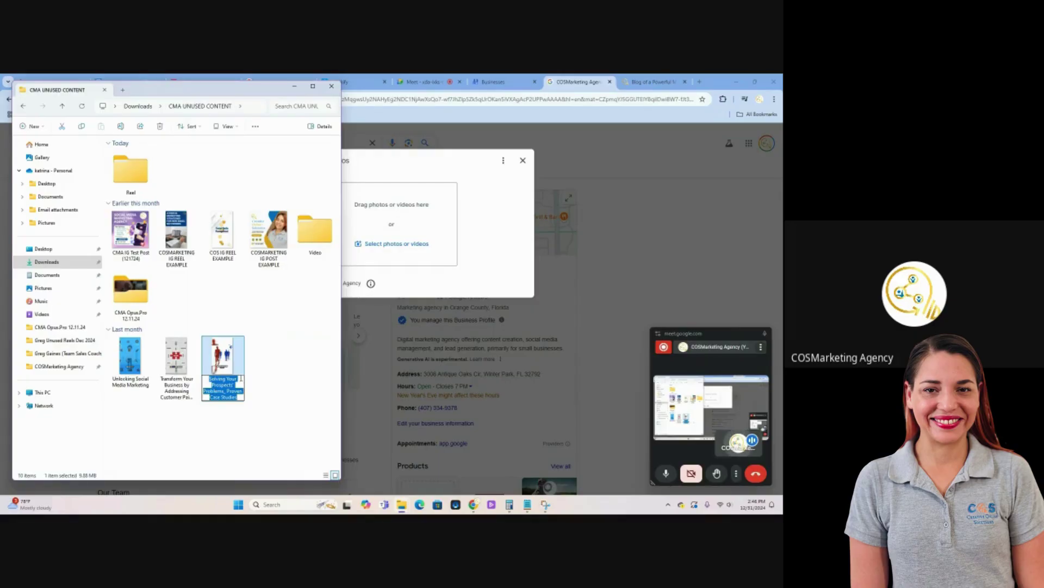
{"action": "left_click", "coordinate": [301, 366]}
- Check the file name of the "Unlocking Social Media Marketing" reel in the CMA UNUSED CONTENT folder in rename mode
{"action": "right_click", "coordinate": [180, 362]}
{"action": "left_click", "coordinate": [131, 383]}
{"action": "right_click", "coordinate": [131, 383]}
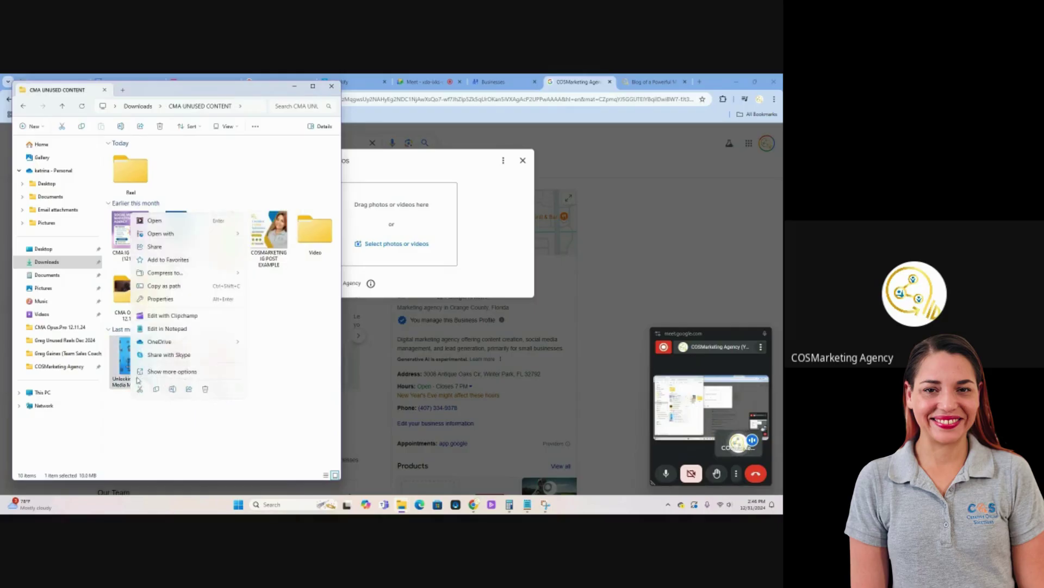
{"action": "left_click", "coordinate": [177, 390]}
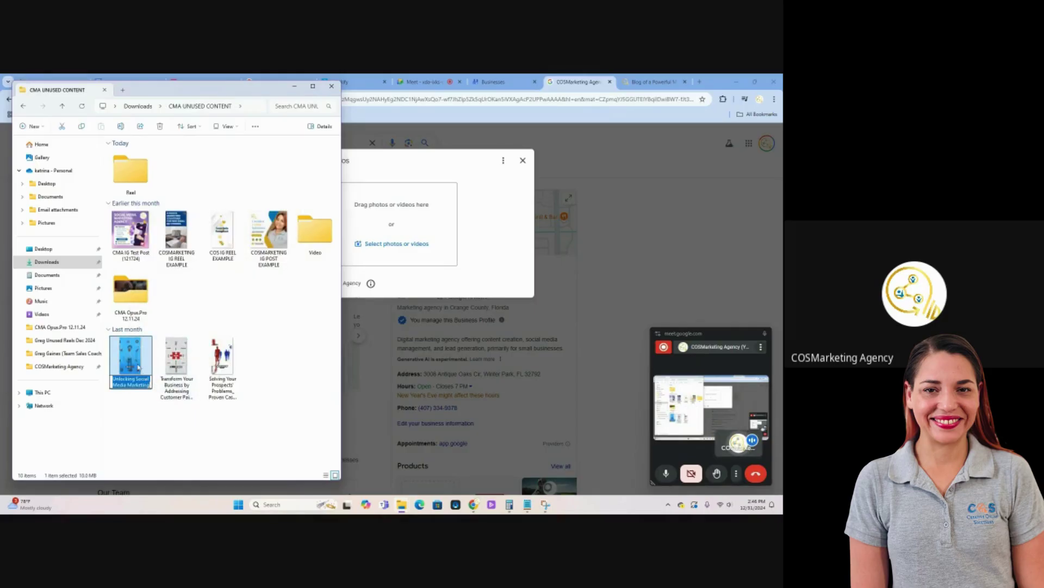
{"action": "left_click", "coordinate": [137, 440]}
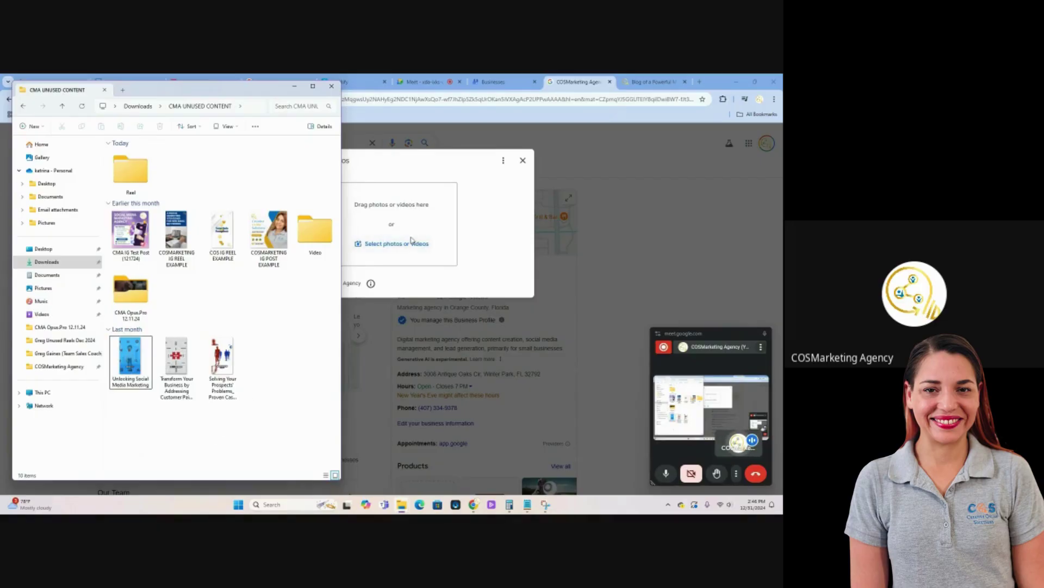
- Open the CMA Opus.Pro 12.11.24 folder inside CMA UNUSED CONTENT and show its reels as large thumbnails to review their descriptive names
{"action": "left_click", "coordinate": [292, 87]}
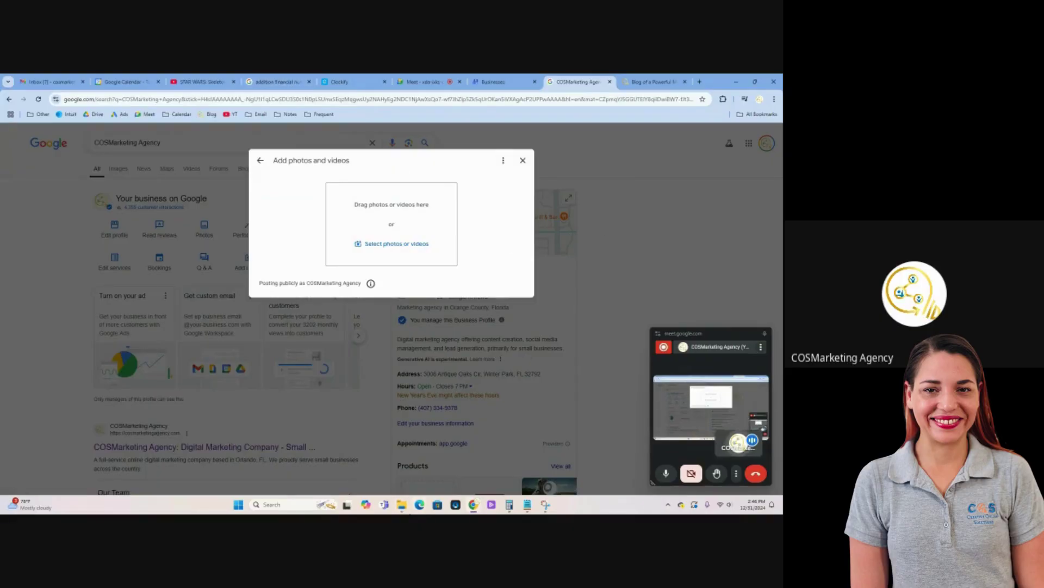
{"action": "mouse_move", "coordinate": [401, 504]}
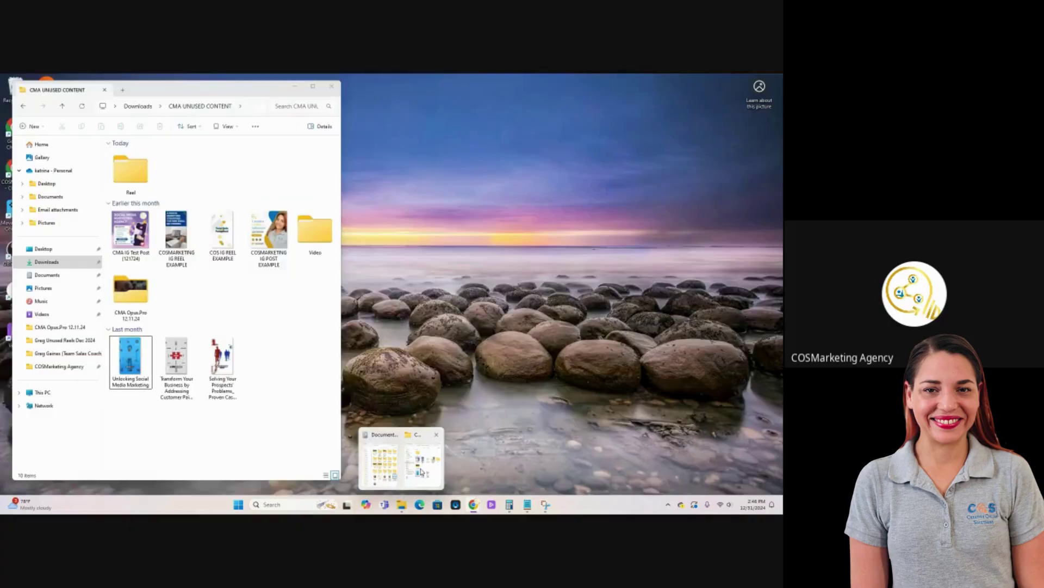
{"action": "left_click", "coordinate": [422, 471]}
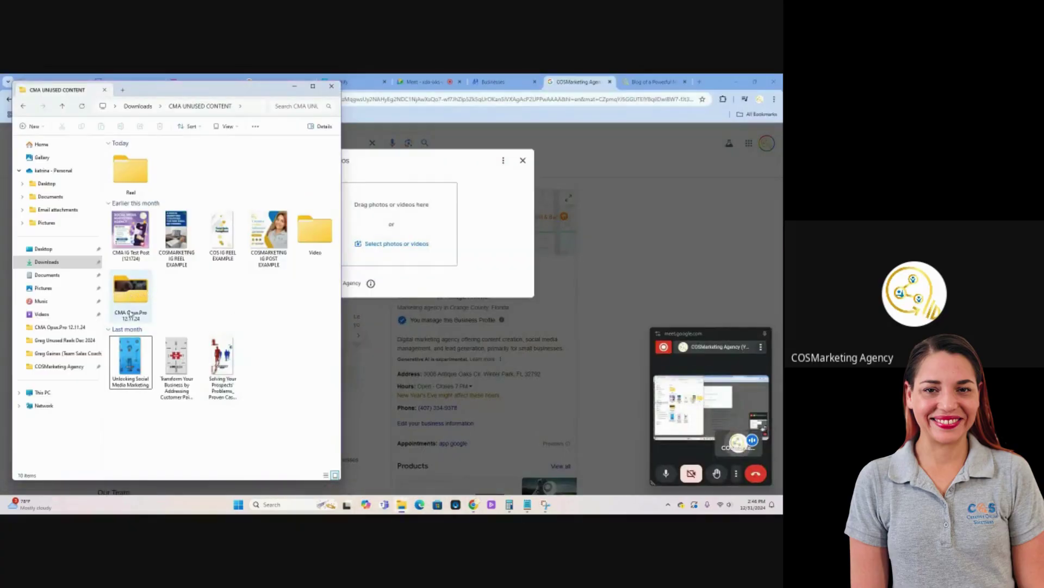
{"action": "double_click", "coordinate": [130, 319]}
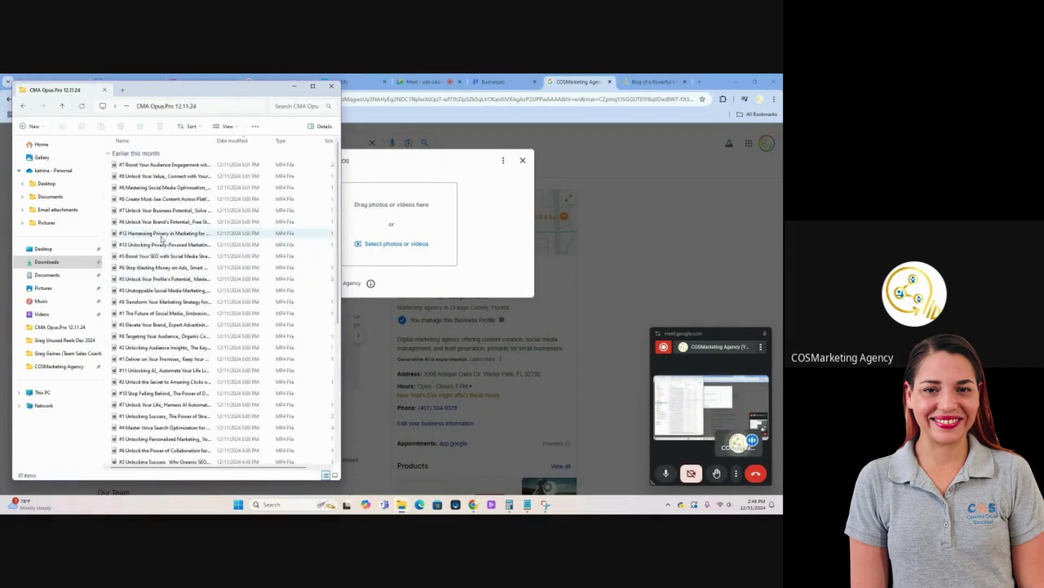
{"action": "left_click", "coordinate": [335, 475]}
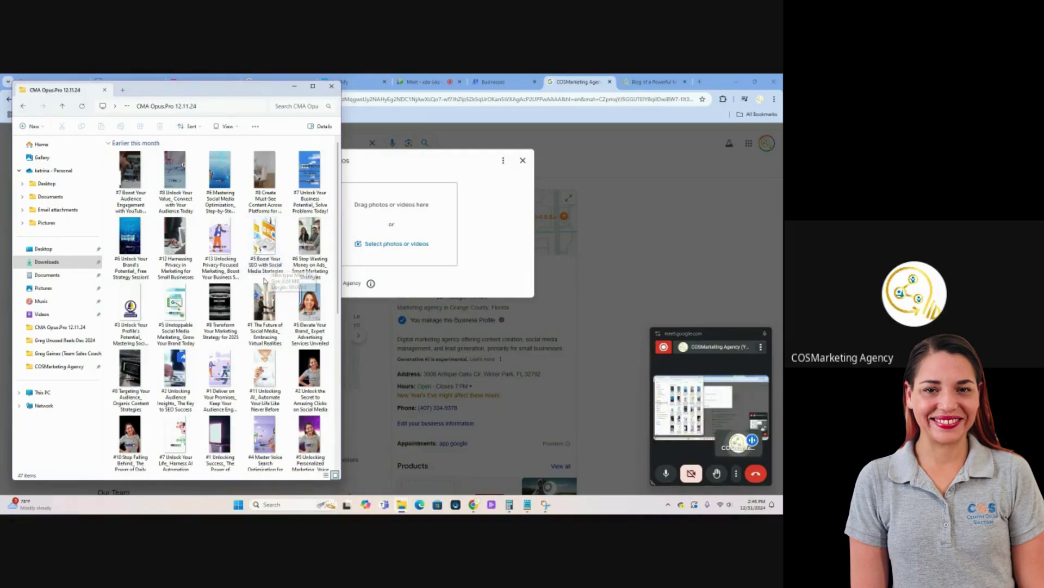
{"action": "mouse_move", "coordinate": [303, 233]}
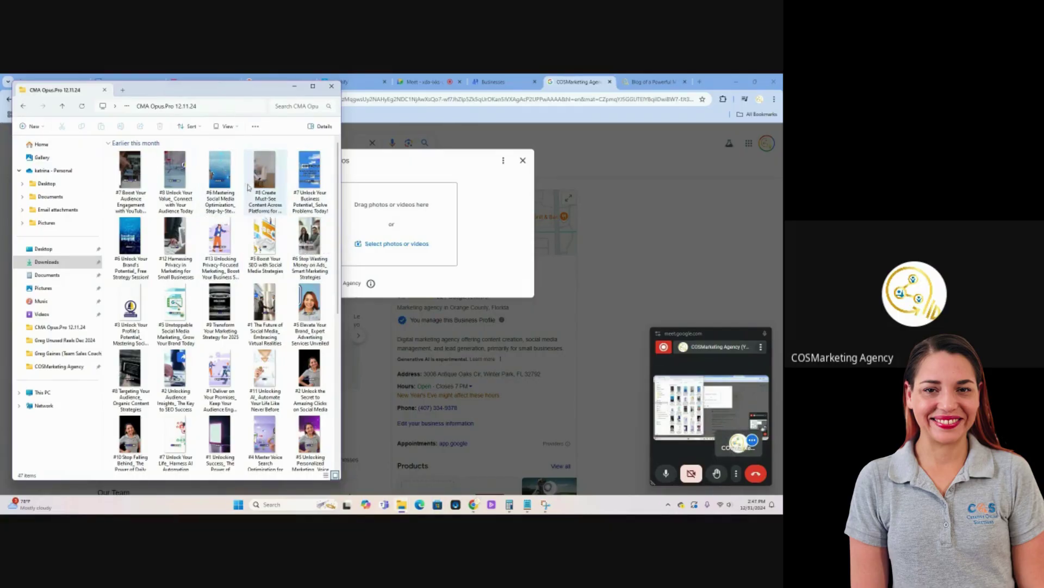
- Return to the CMA UNUSED CONTENT folder and clear the folder selection
{"action": "left_click", "coordinate": [23, 106]}
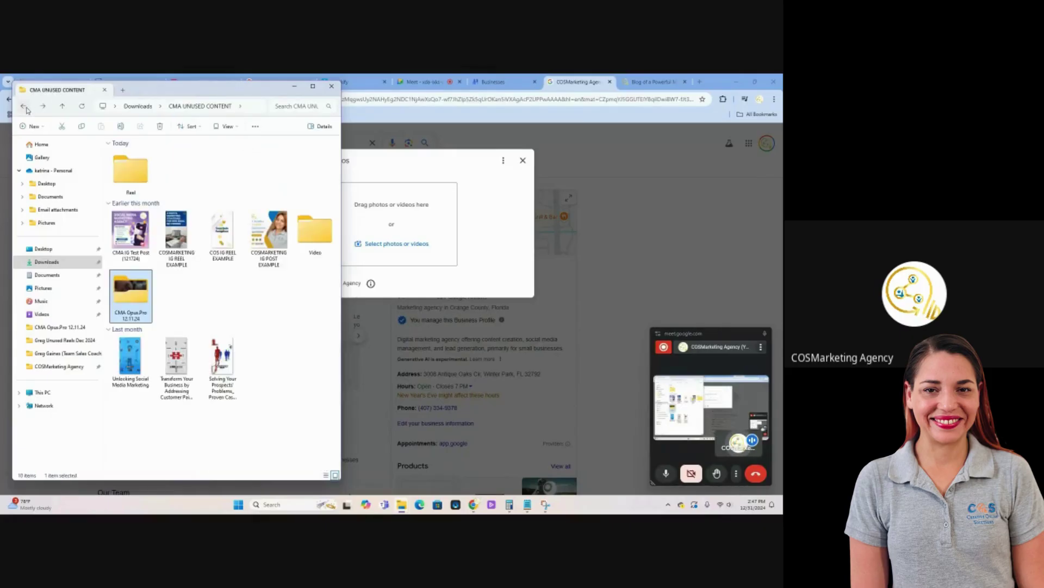
{"action": "left_click", "coordinate": [275, 346]}
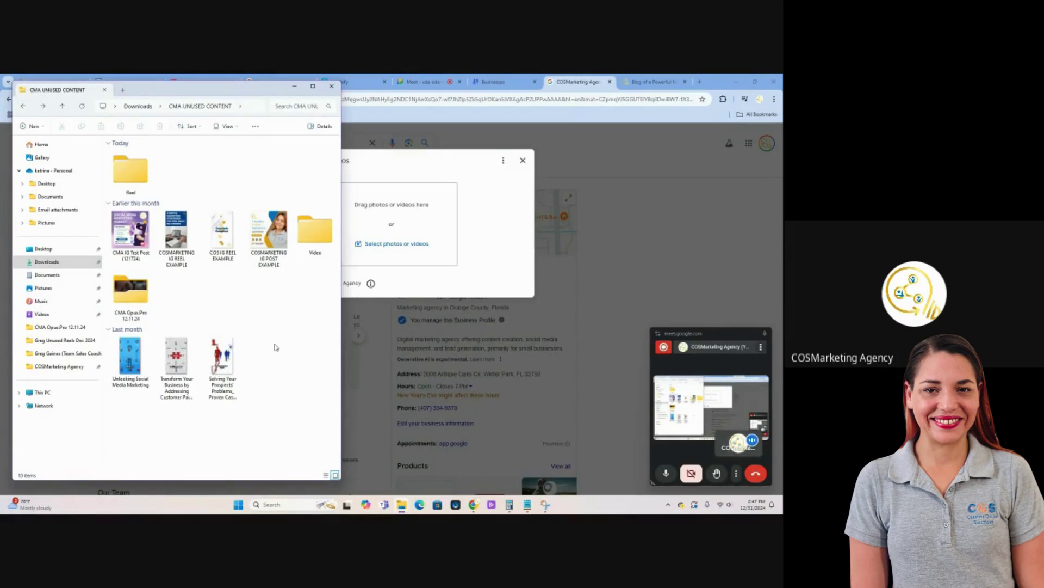